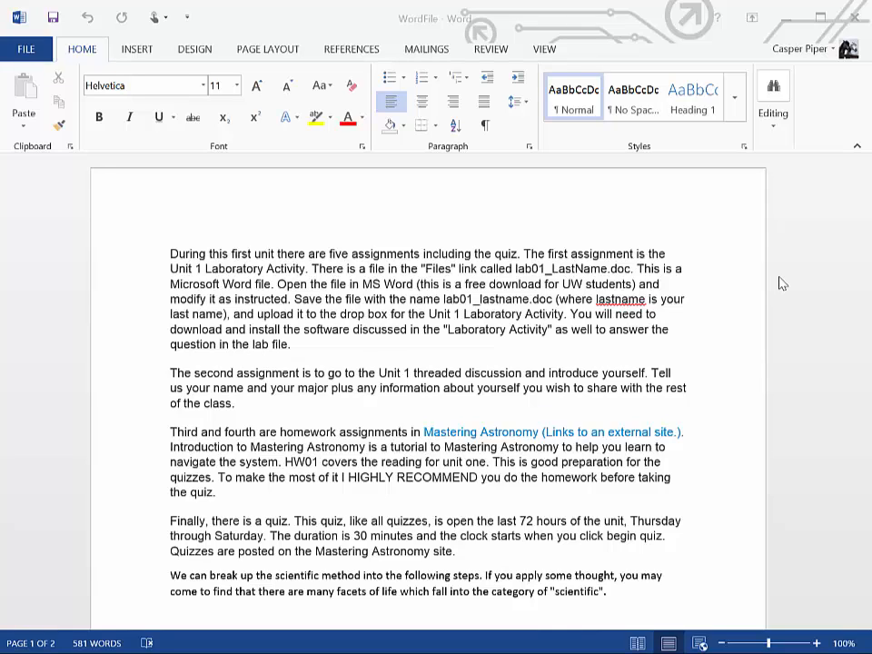
Change the font of the text from the "Finally, there is a quiz" paragraph through the Observation paragraph to Symbol
drag(169, 506, 179, 274)
scroll(170, 378, down, 4)
click(170, 379)
drag(170, 379, 536, 512)
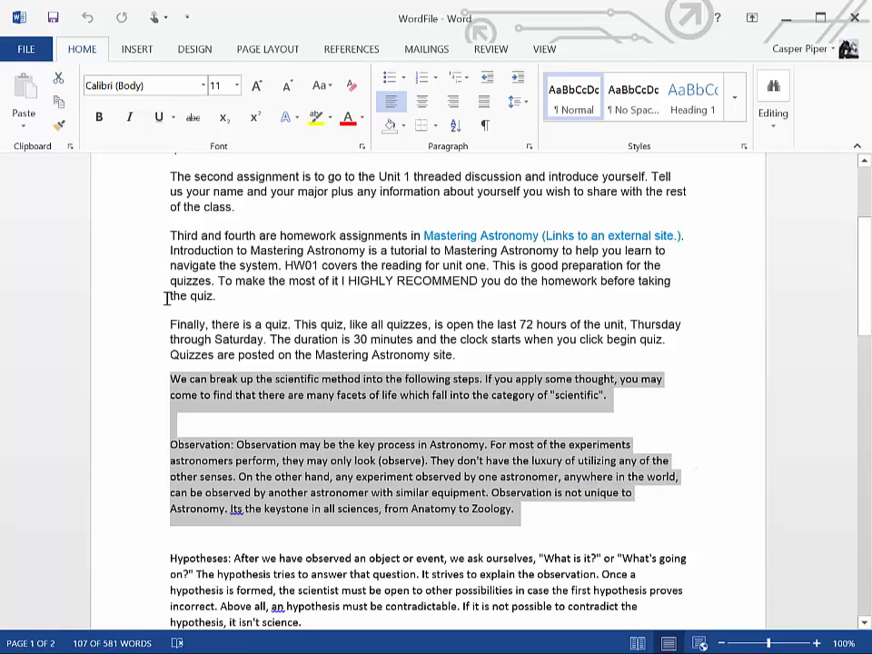
drag(169, 312, 523, 510)
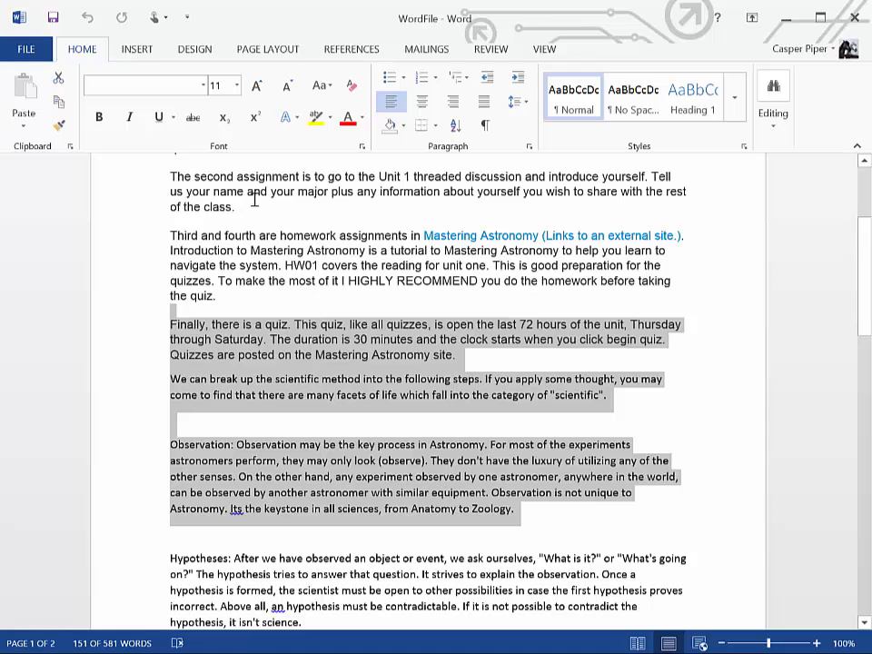
click(203, 86)
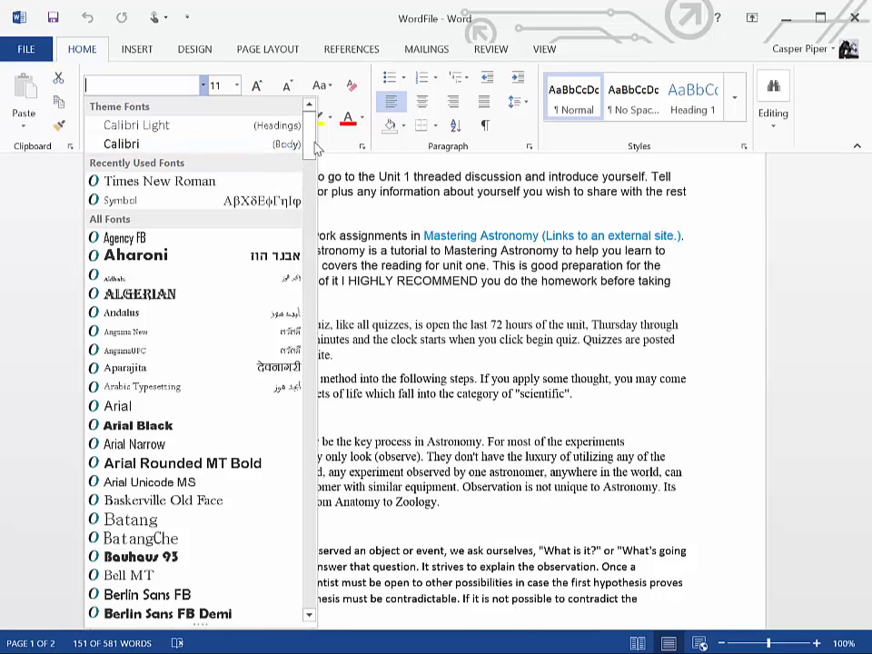
click(315, 236)
drag(314, 230, 324, 574)
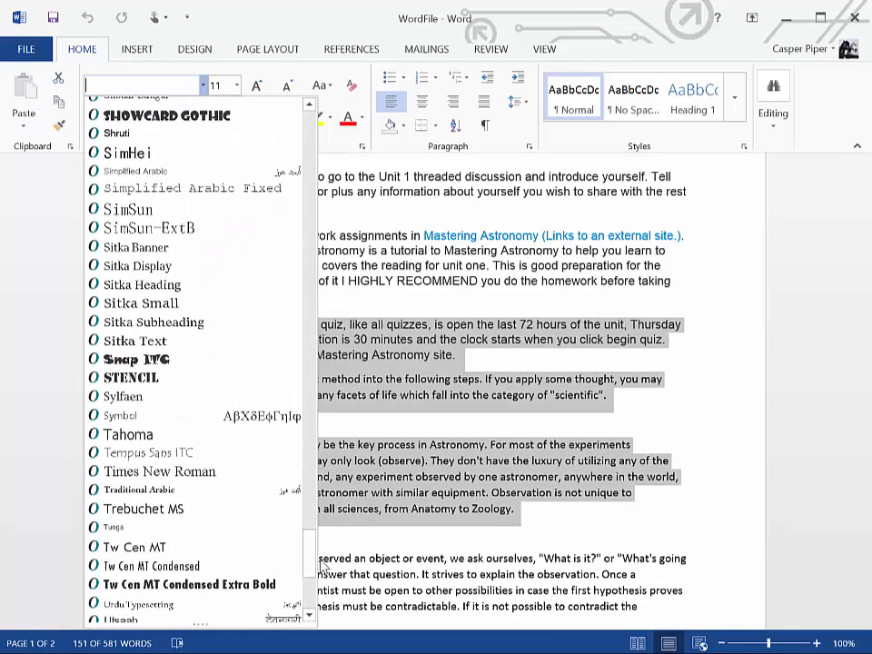
click(123, 420)
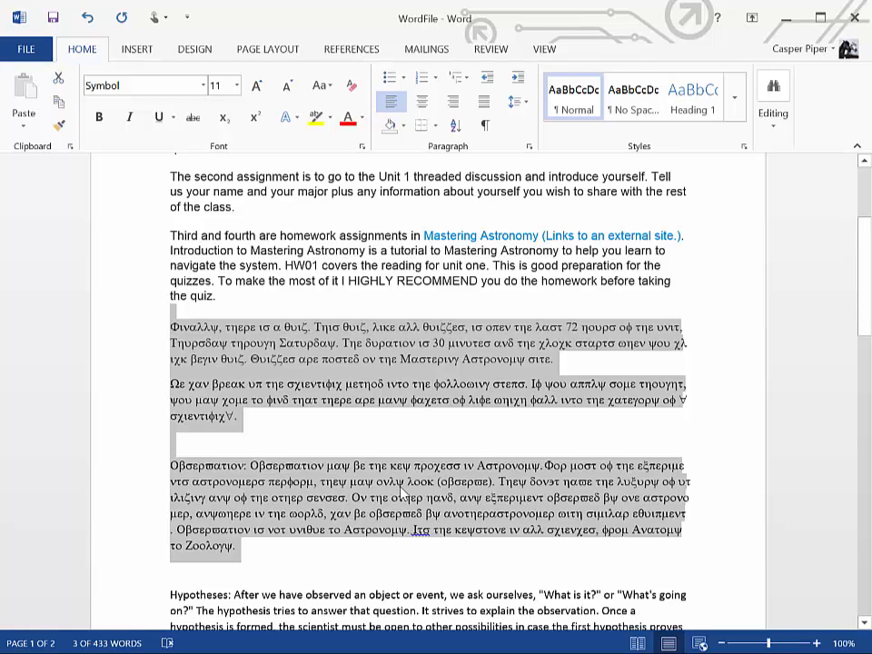
Format the selected quiz, scientific method and Observation paragraphs in Times New Roman, size 12
click(203, 86)
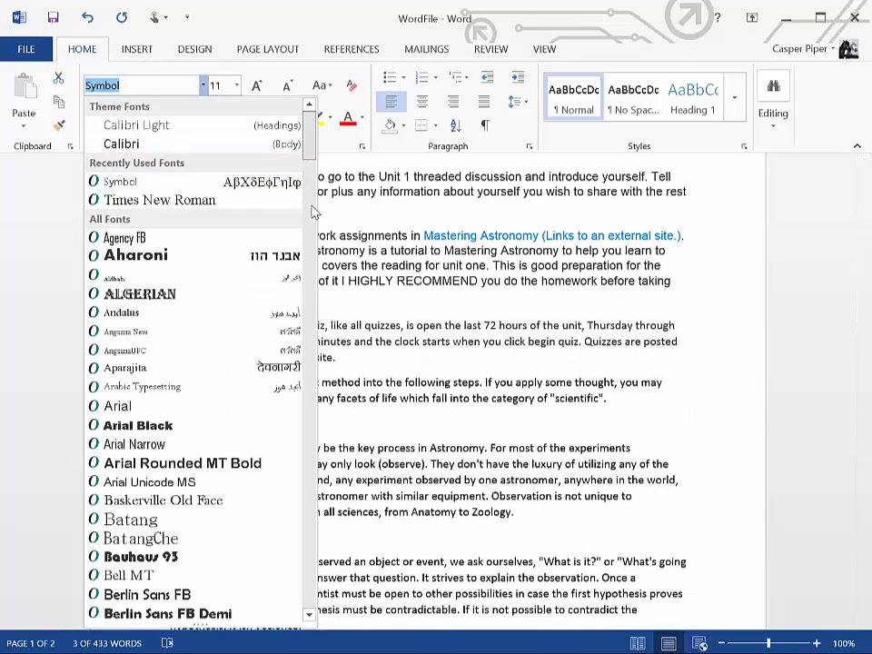
scroll(312, 273, down, 20)
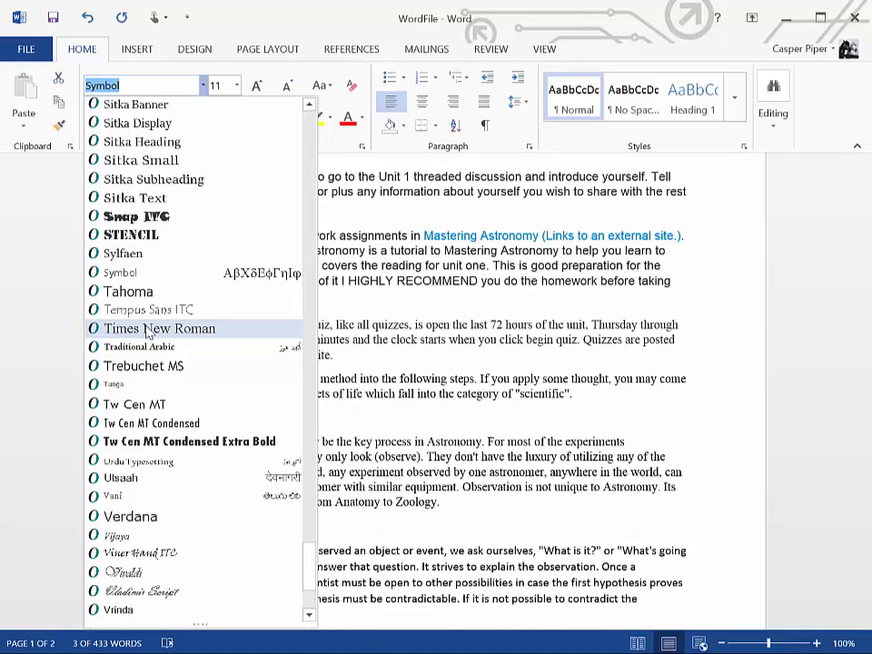
click(148, 328)
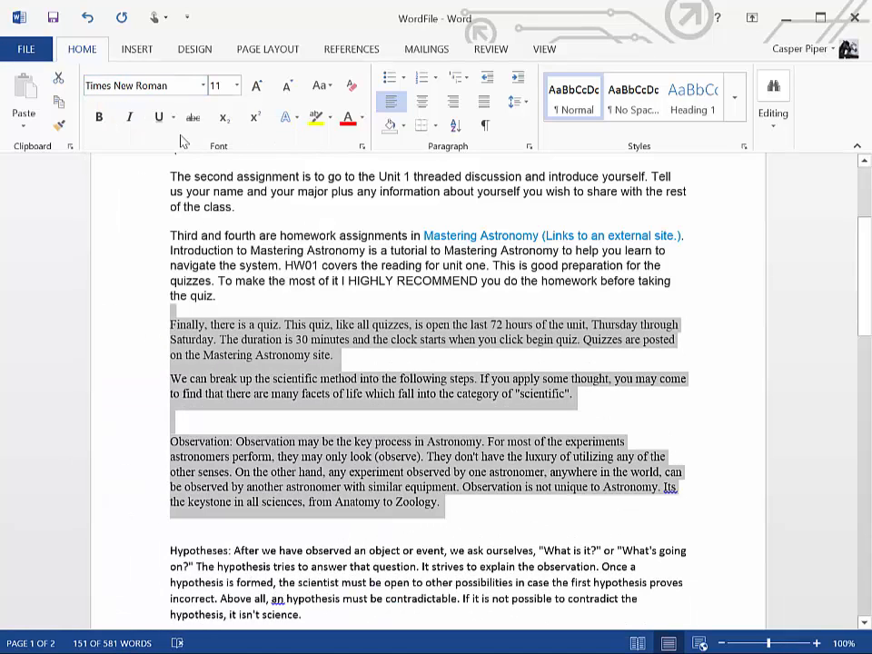
click(237, 86)
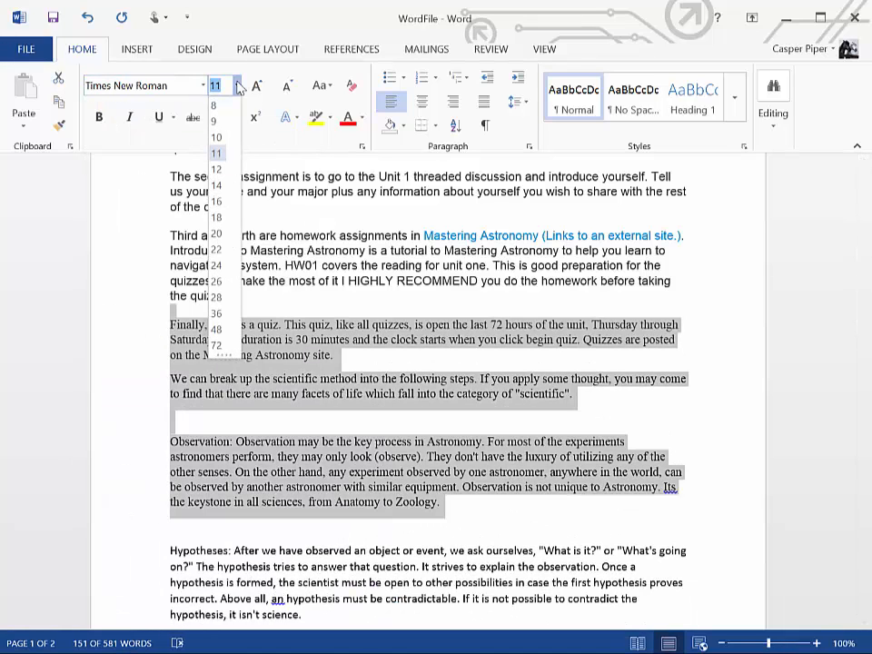
click(218, 169)
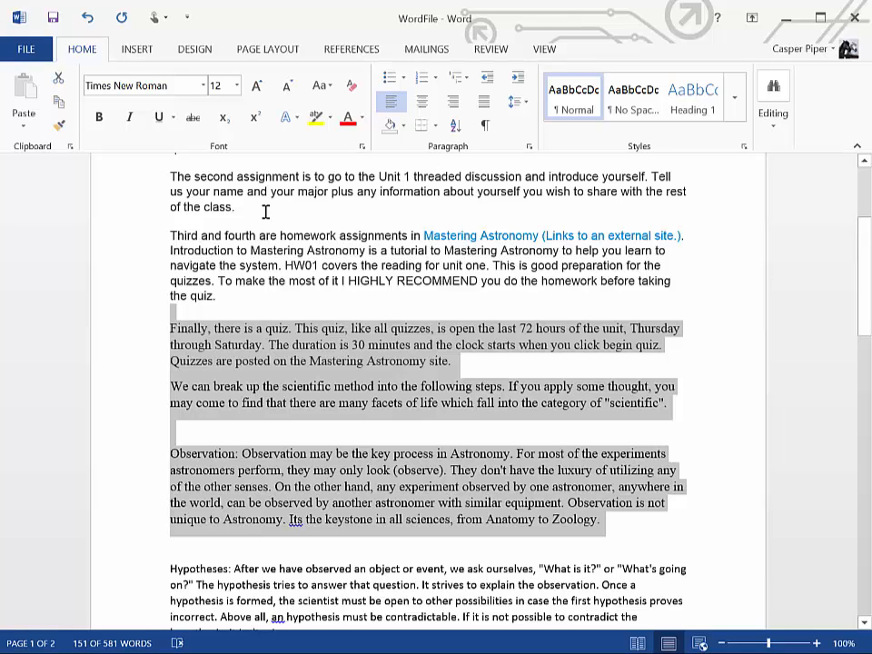
Set the entire document's text to Times New Roman, size 12
key(ctrl+a)
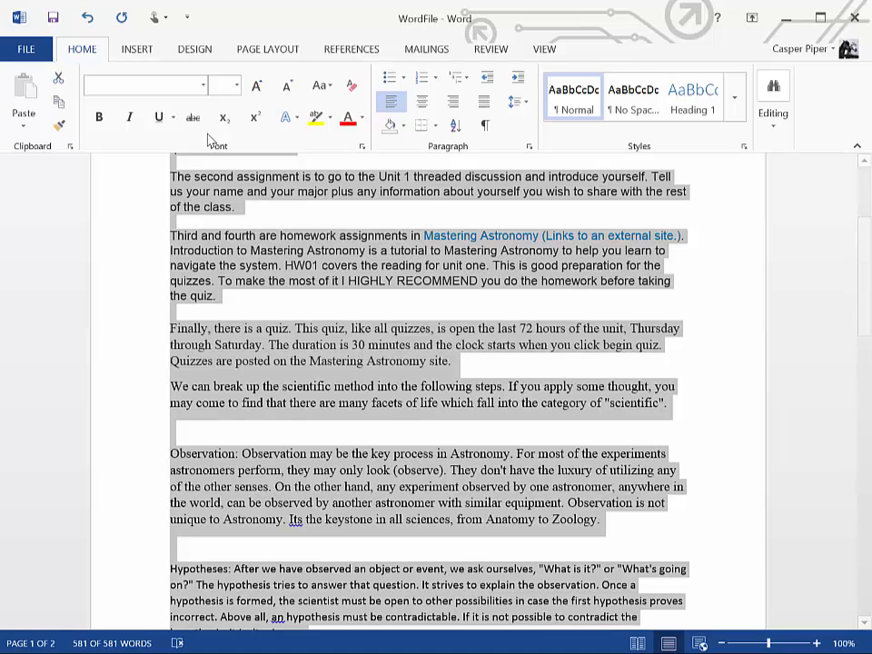
click(205, 91)
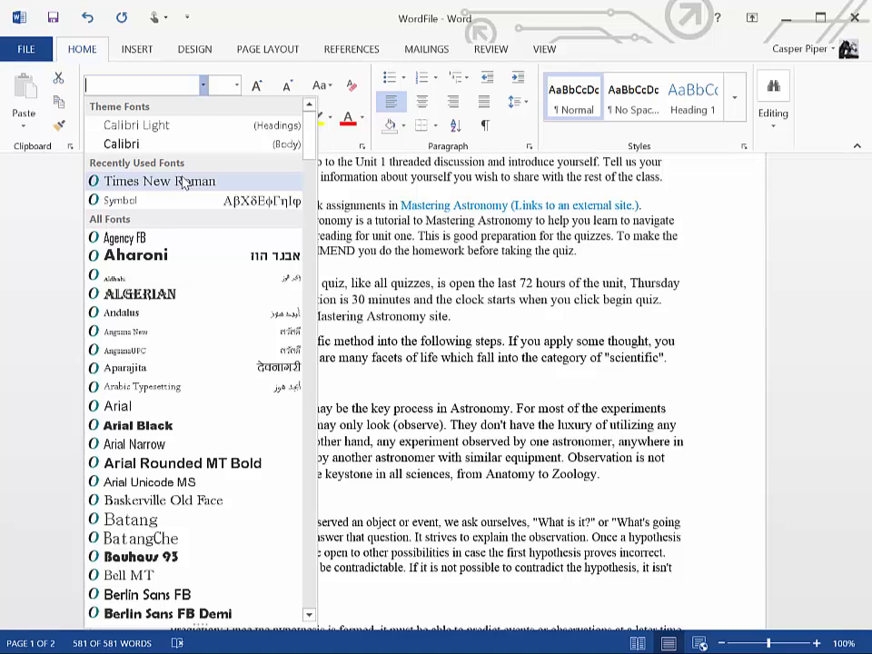
click(184, 181)
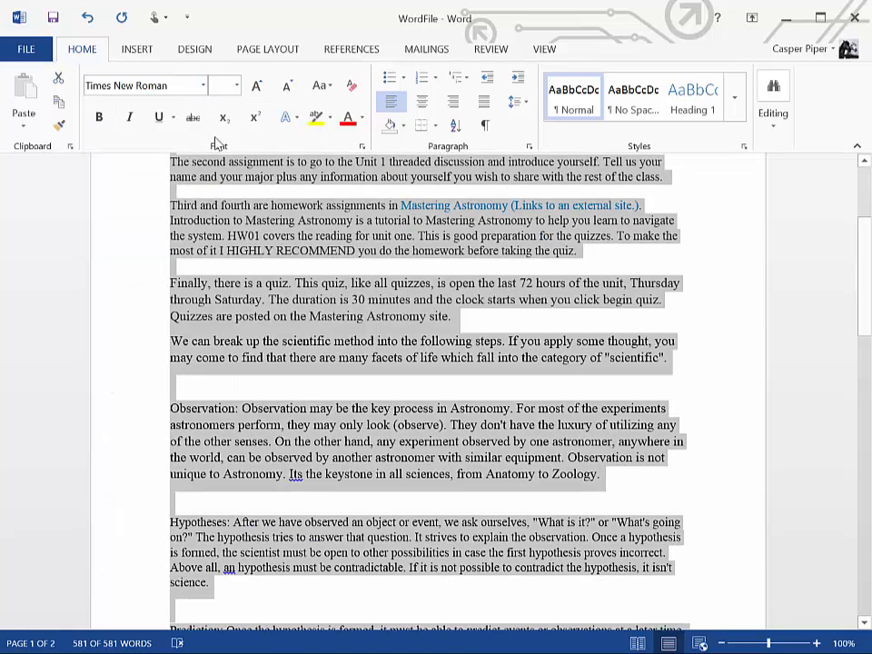
click(238, 86)
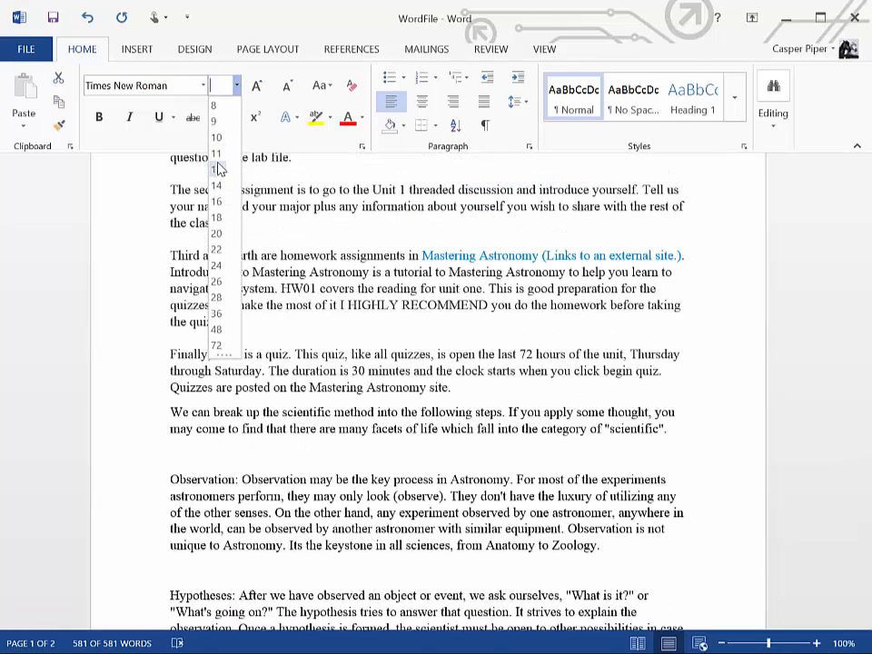
click(218, 169)
click(344, 308)
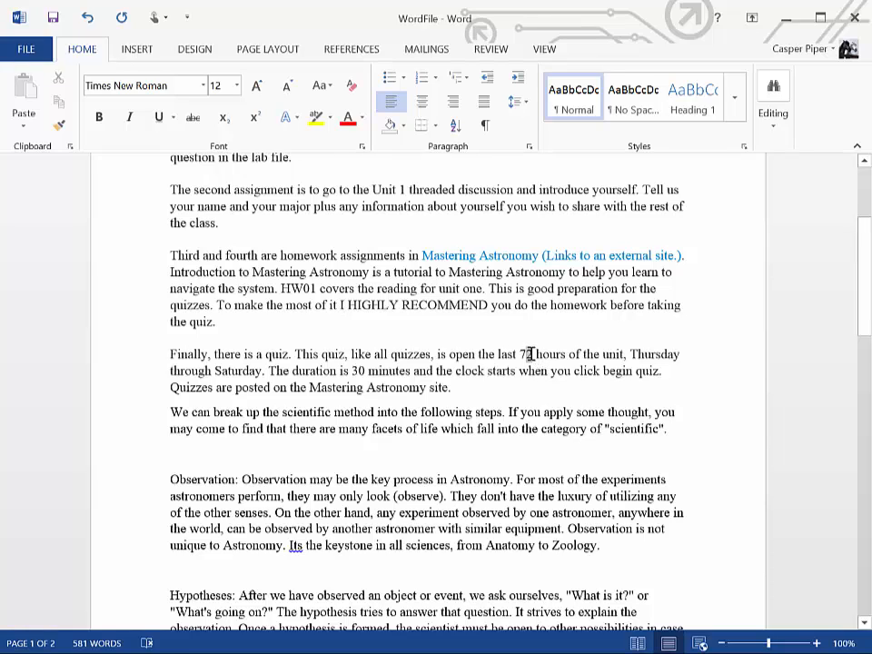
Make the 2 of "72 hours" in the quiz paragraph a superscript
drag(526, 354, 533, 354)
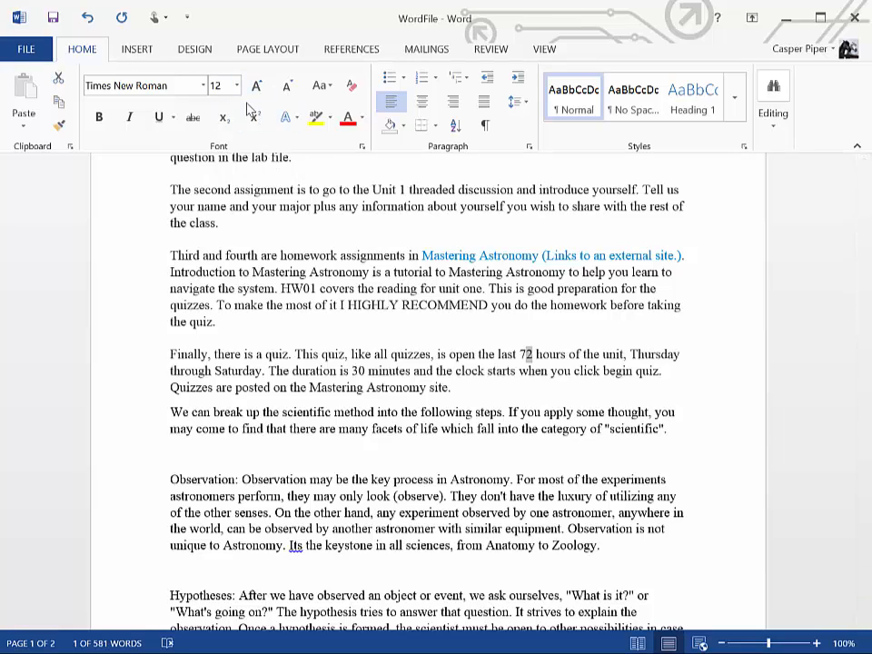
click(258, 126)
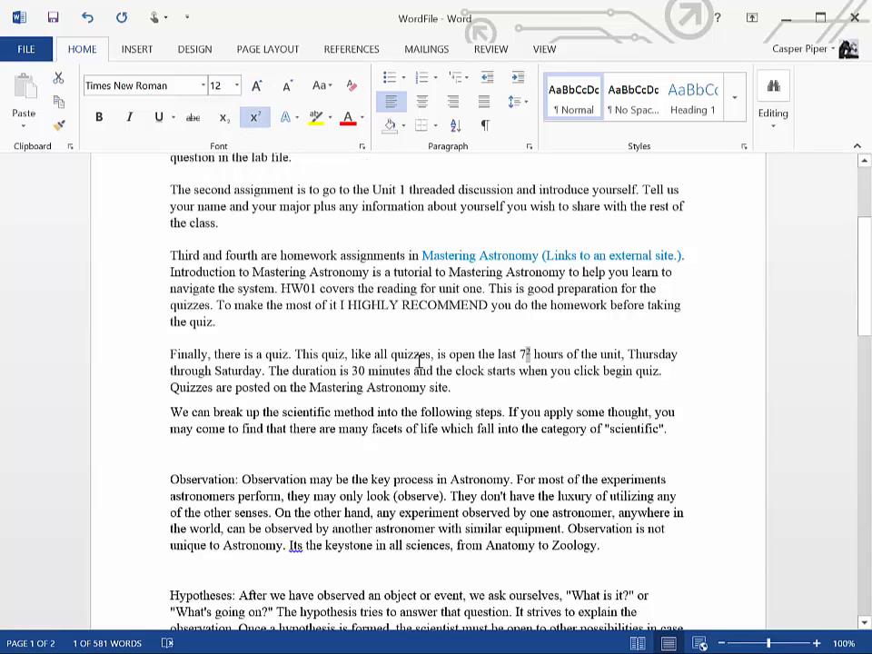
drag(518, 356, 537, 358)
click(526, 360)
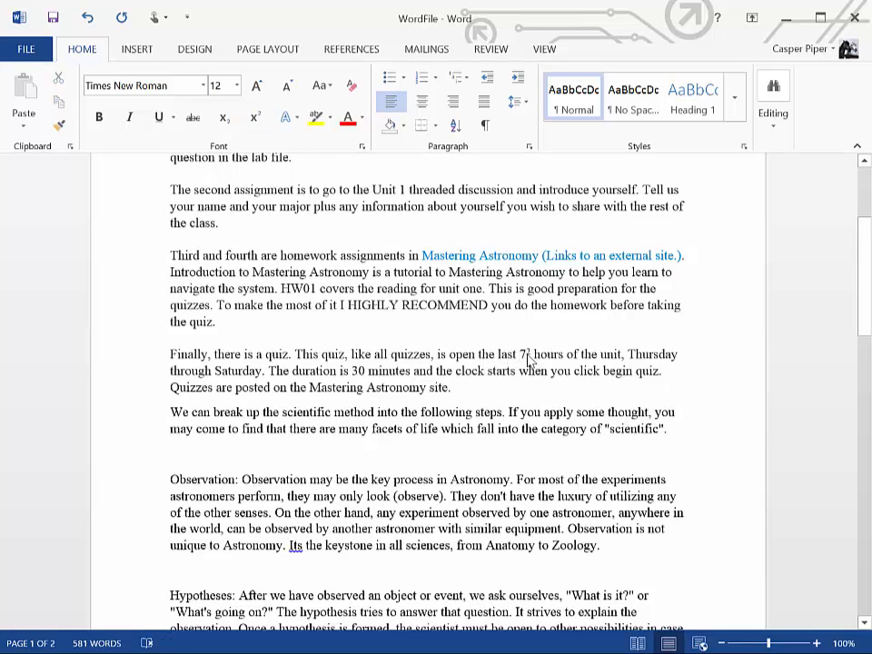
Format the 2 after the 7 in the quiz paragraph's hours figure as a subscript
drag(527, 355, 535, 355)
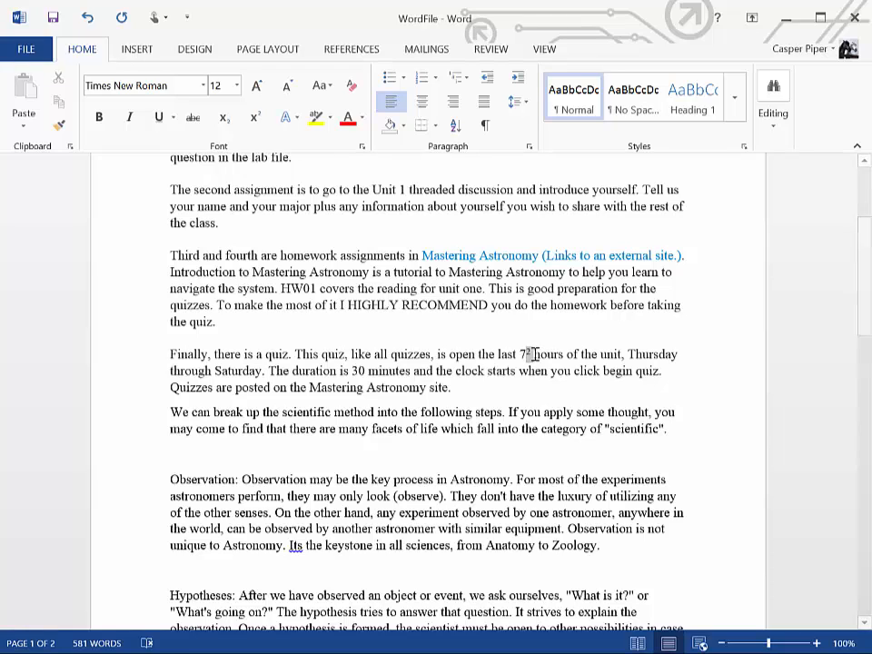
click(221, 119)
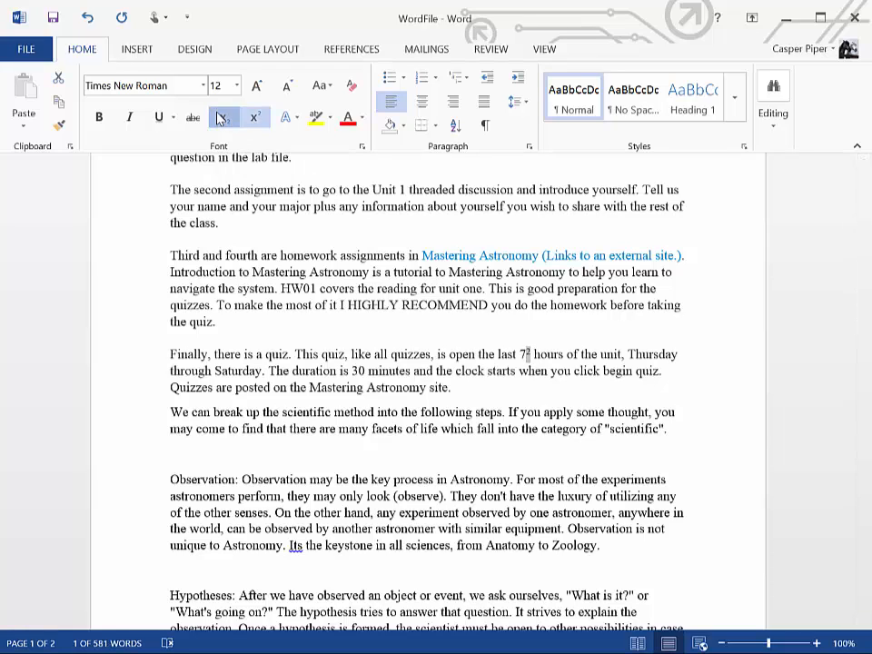
click(520, 354)
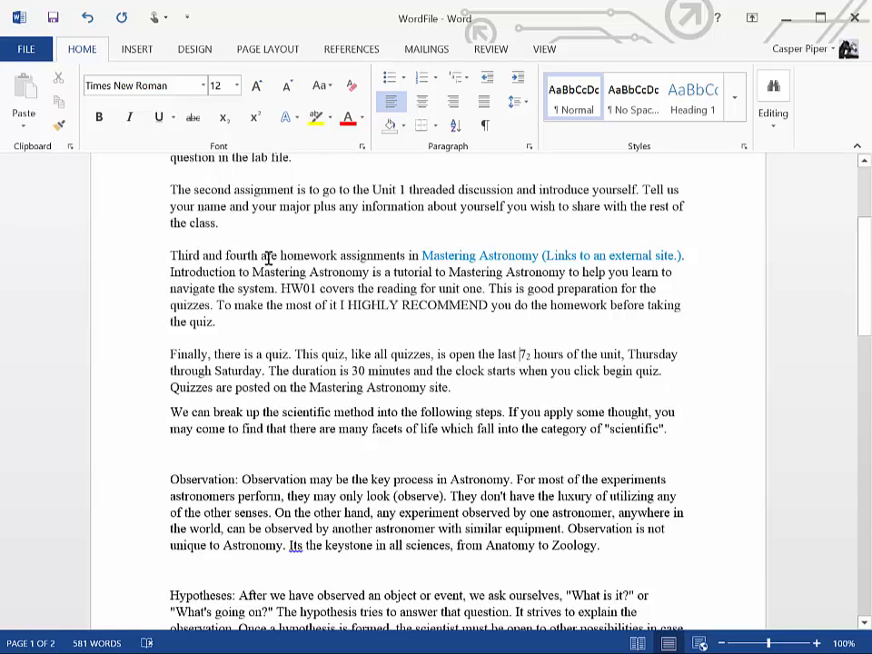
Insert an equation on a new line below the "Third and fourth" homework paragraph, starting with a single integral with side limits
click(253, 326)
key(Return)
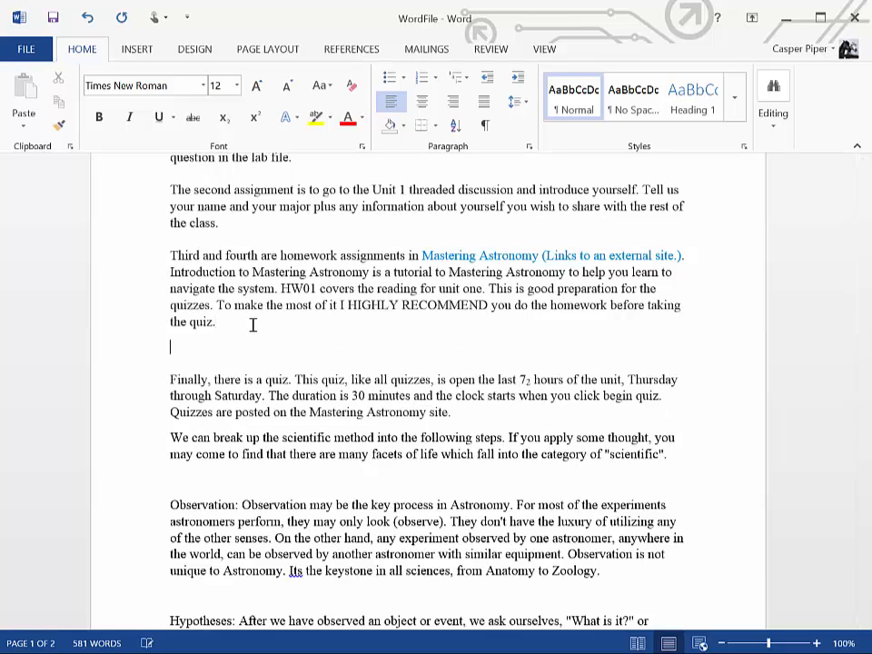
click(138, 54)
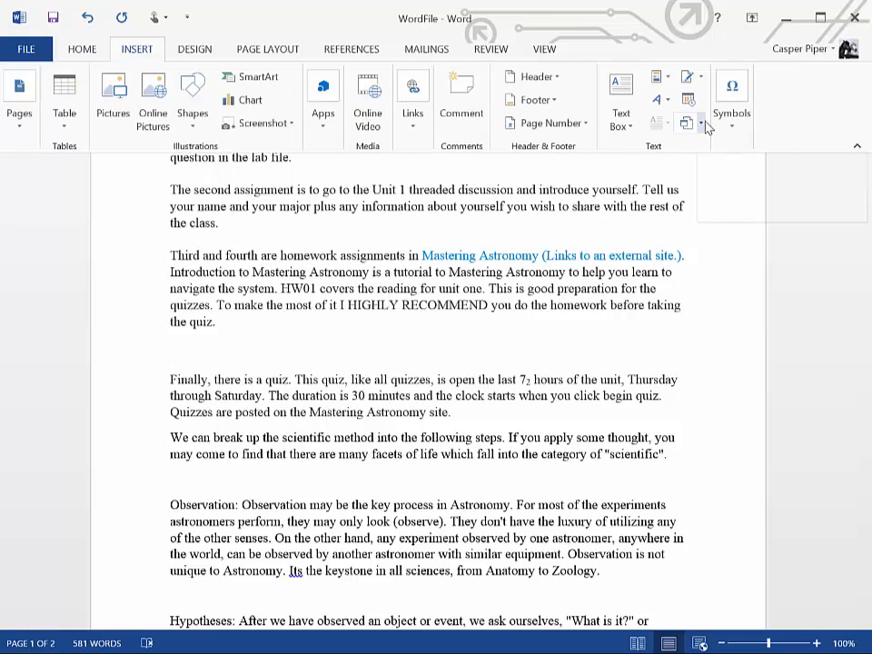
click(734, 127)
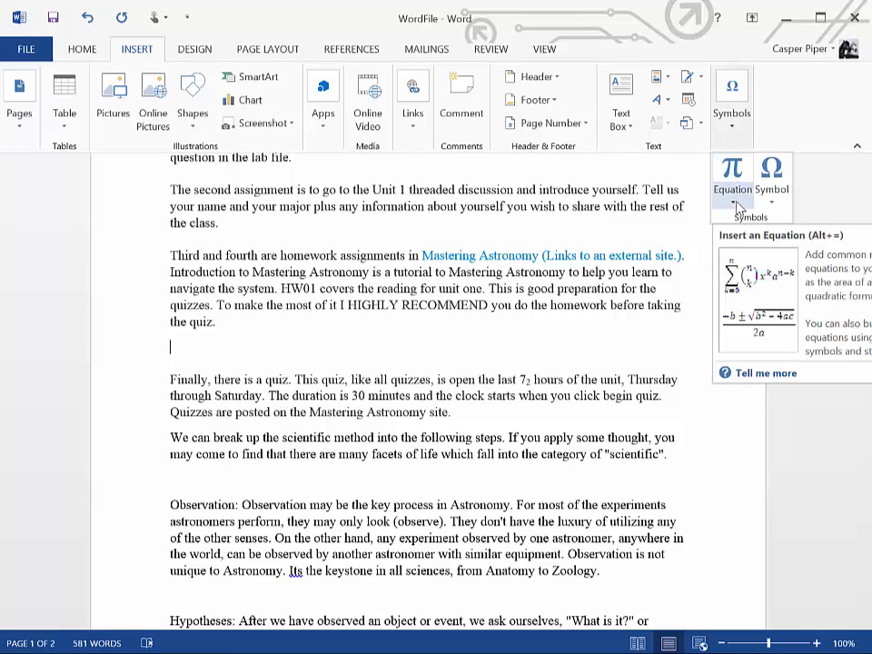
click(731, 172)
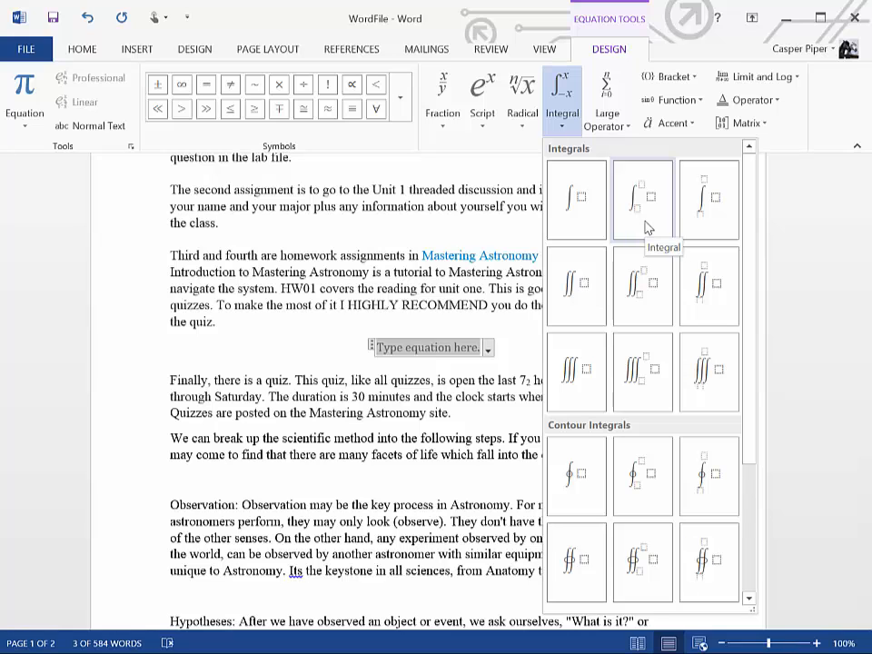
click(643, 198)
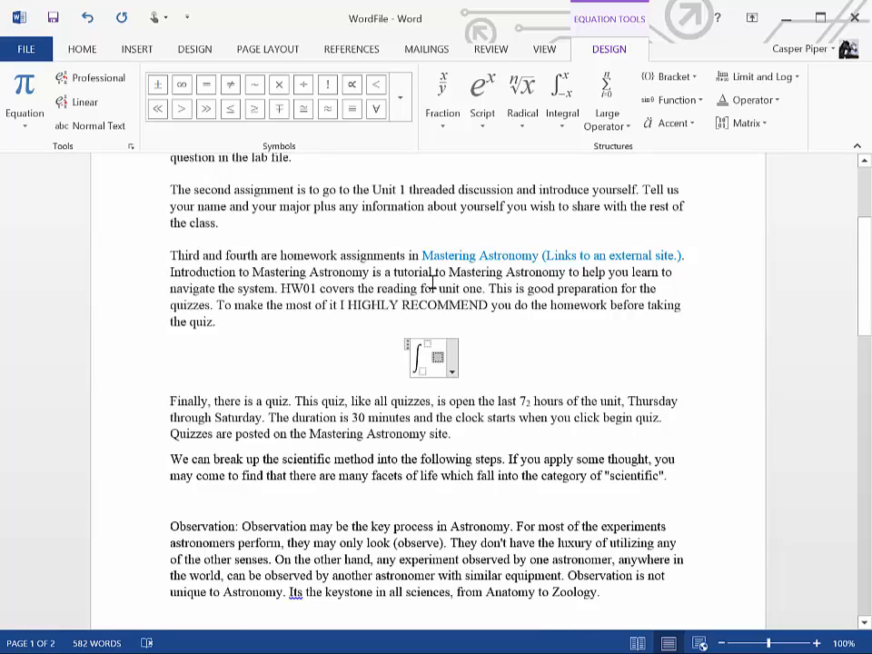
Add a stacked fraction as the integrand and place a superscript structure in its numerator
click(444, 128)
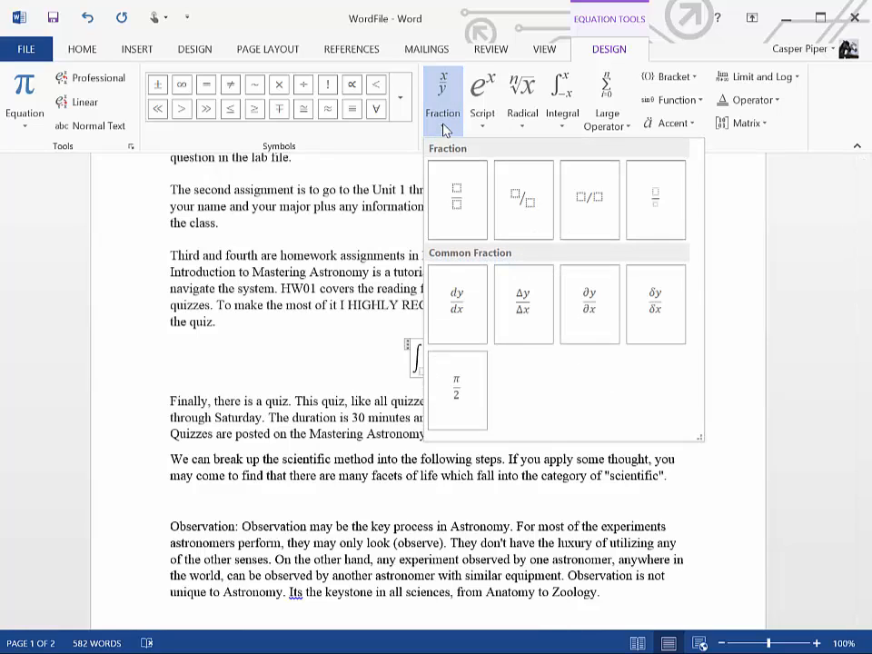
click(453, 194)
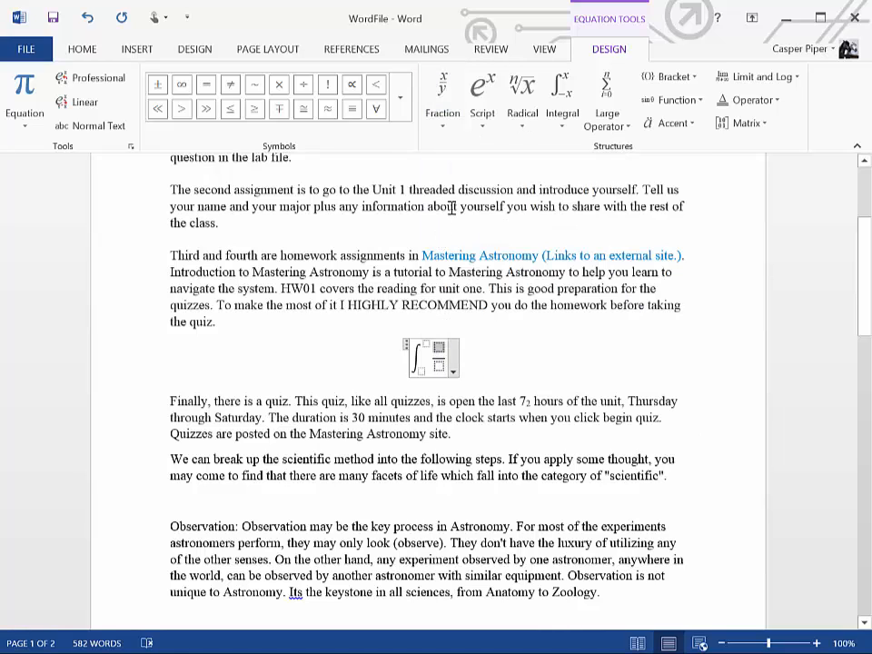
click(481, 126)
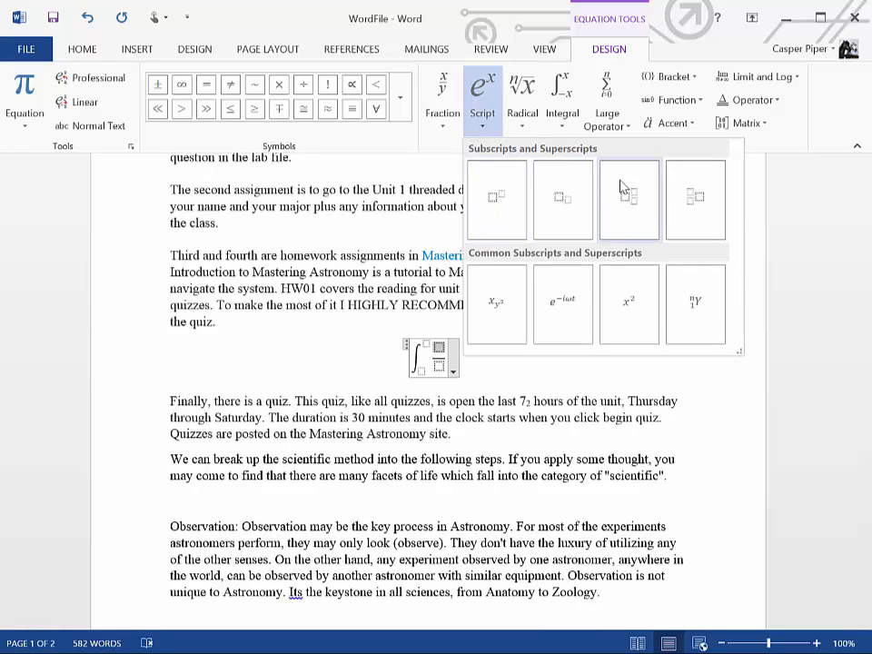
click(499, 201)
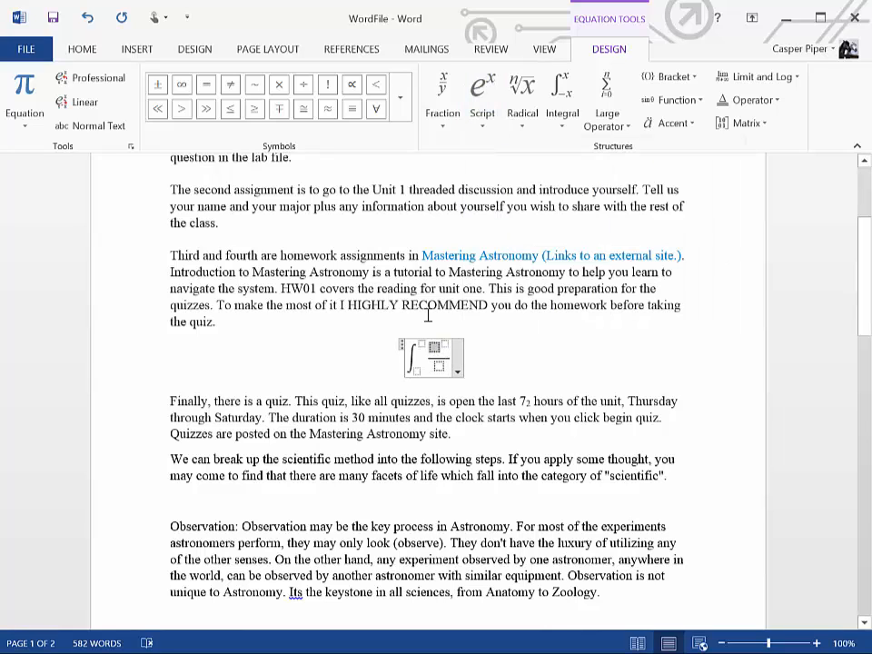
Fill the fraction with x squared in the numerator and 5 in the denominator
text(x)
key(Right)
text(2)
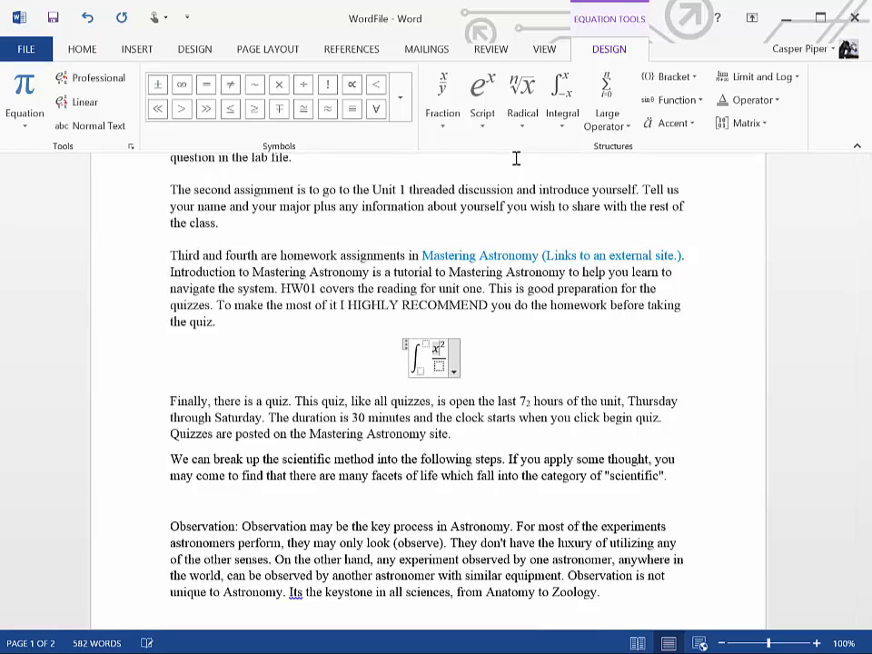
key(Right)
text(5)
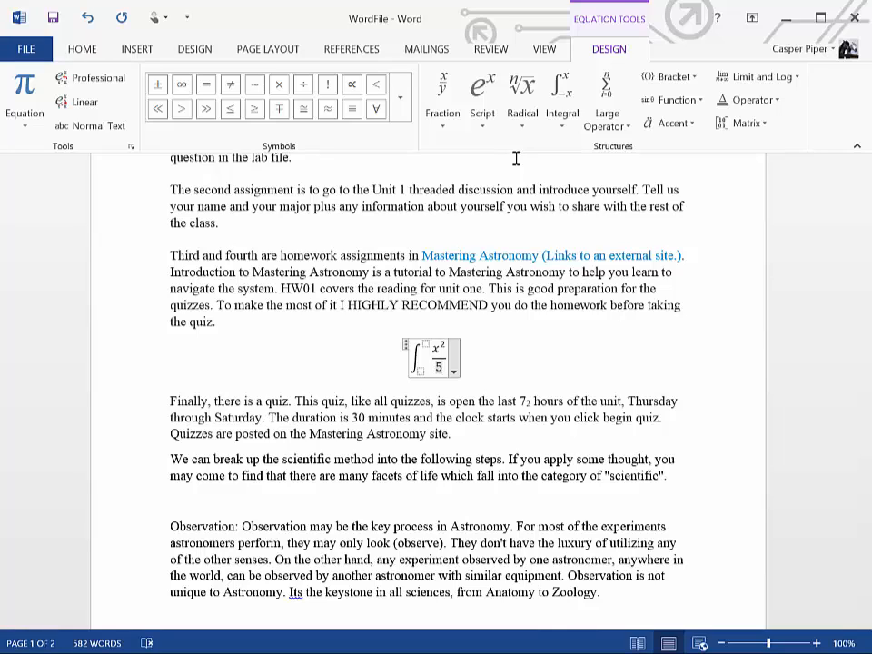
Give the integral a lower limit of 1 and an upper limit of 7, and add dx after the fraction
click(420, 370)
text(1^)
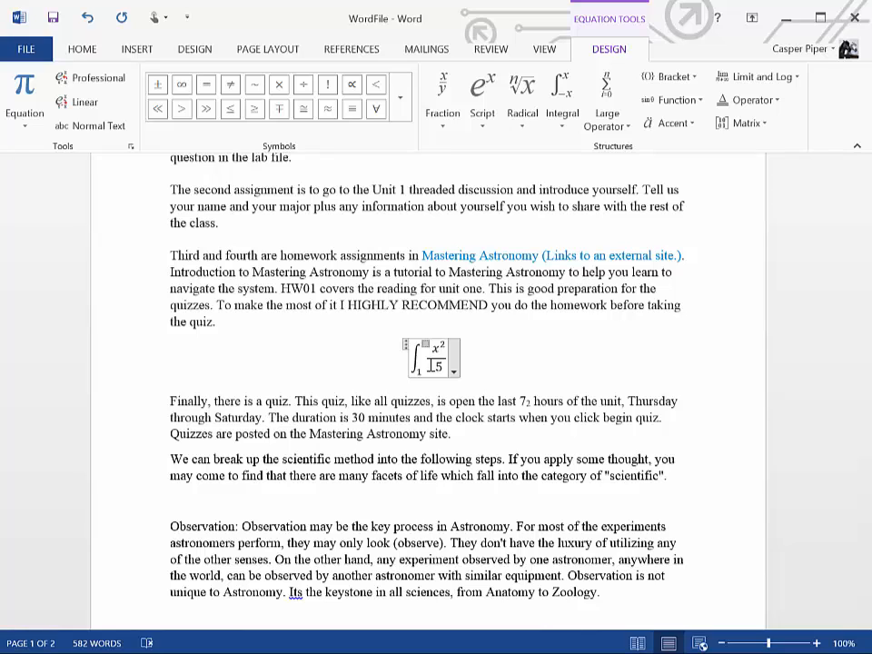
text(7)
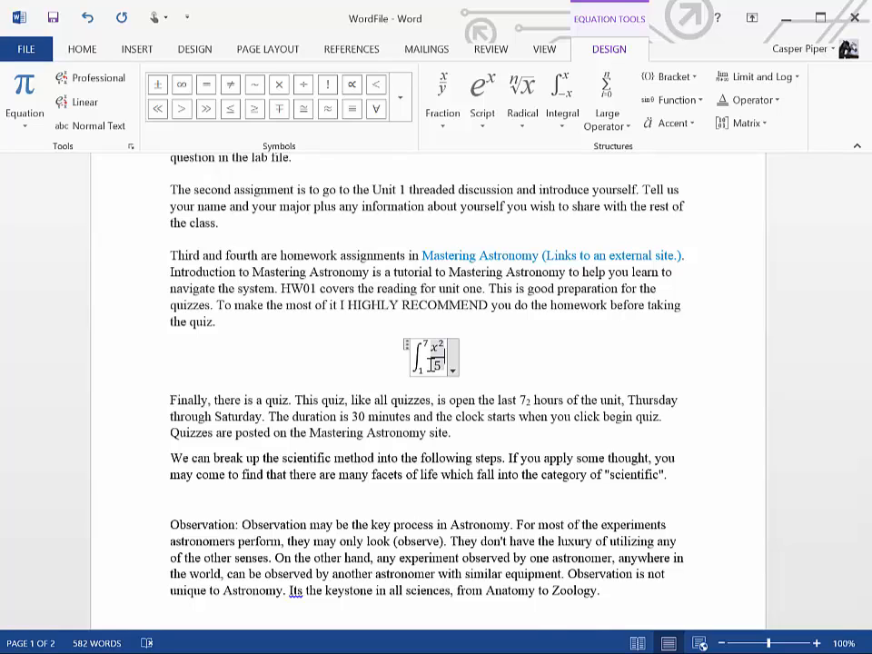
text(dx)
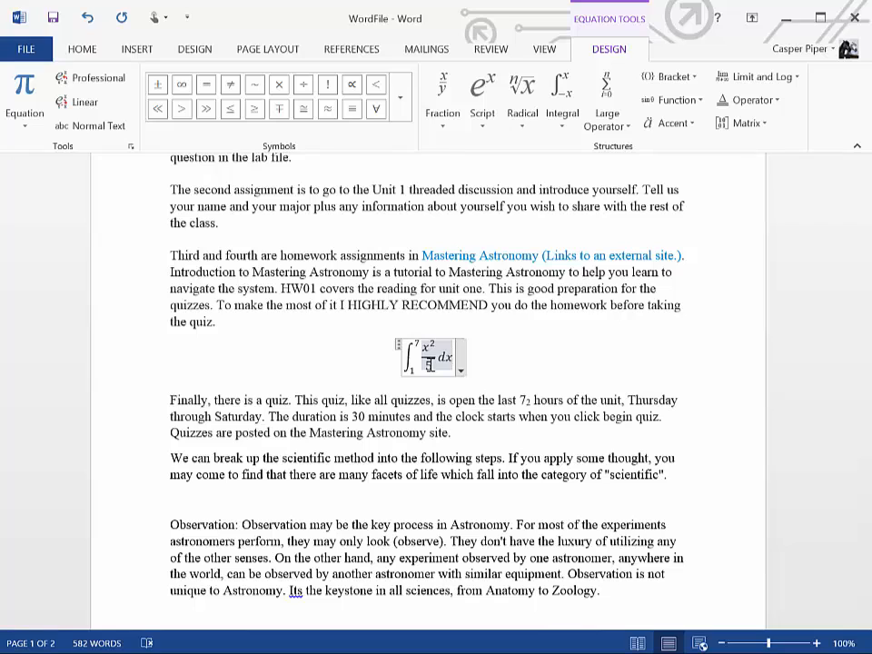
Insert a new inline equation after "This is good" in the "Third and fourth" homework paragraph
click(518, 348)
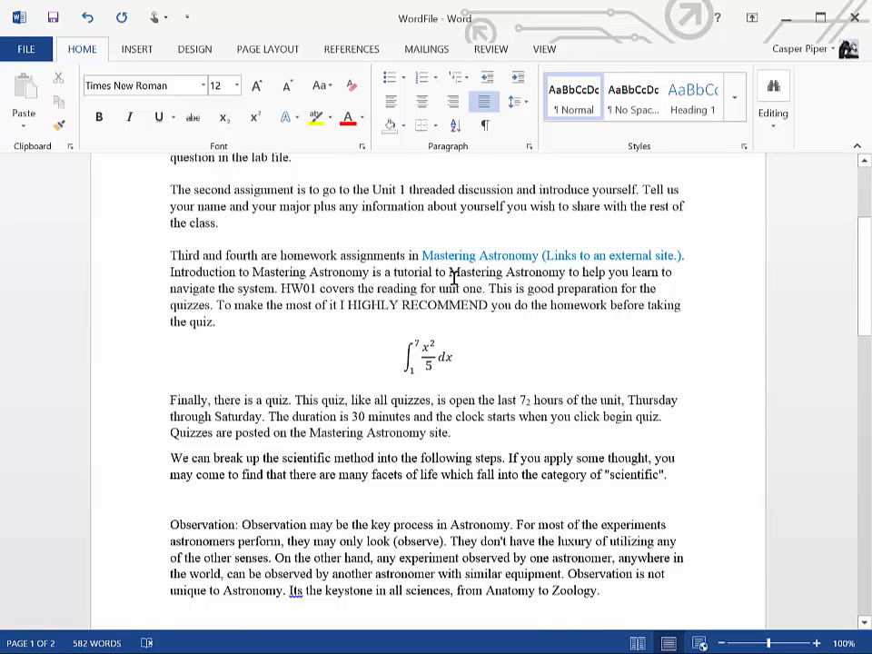
click(557, 288)
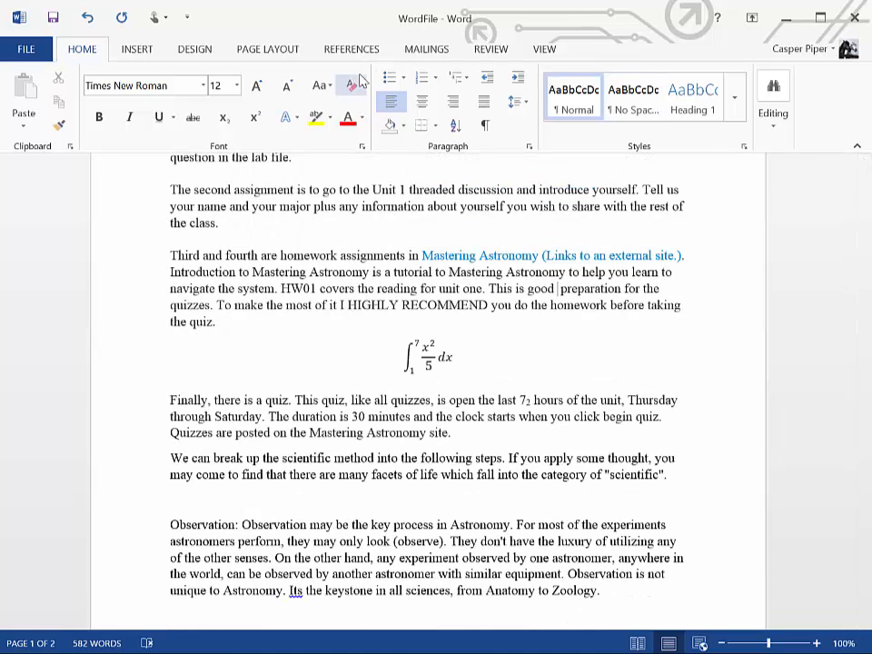
click(130, 50)
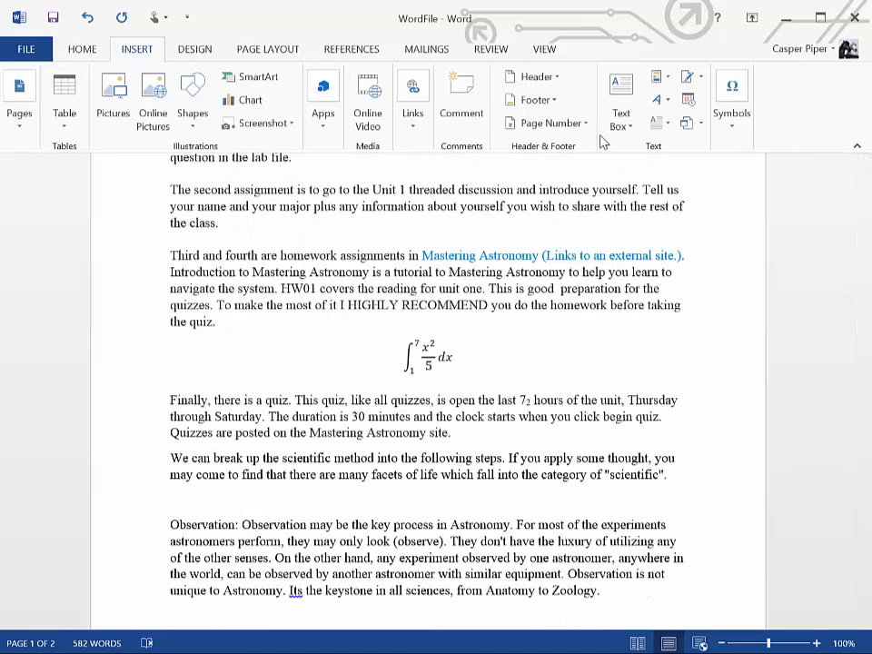
click(732, 94)
click(727, 127)
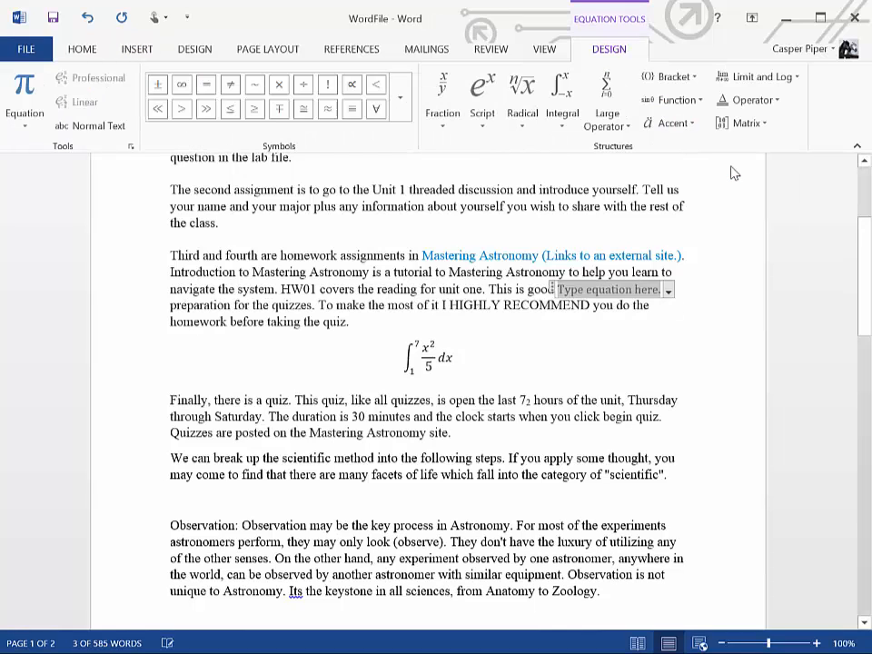
Give the inline equation a superscript structure with base e and exponent x
click(483, 95)
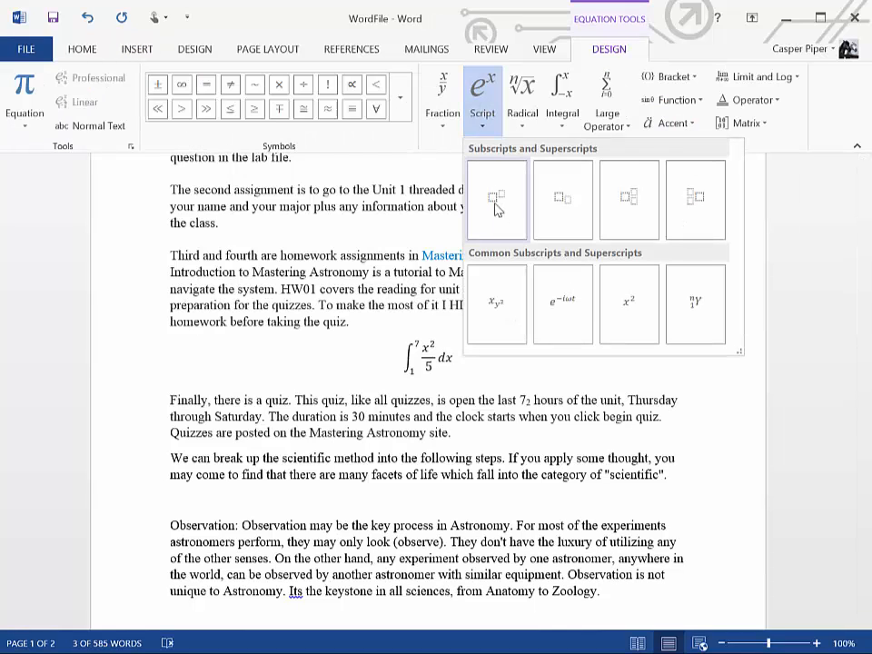
click(497, 209)
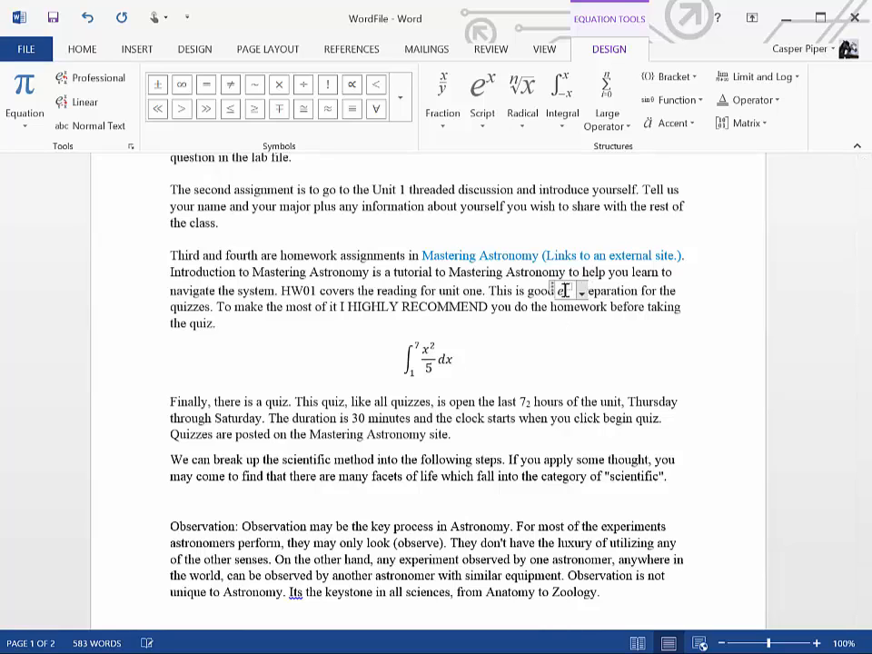
text(e^)
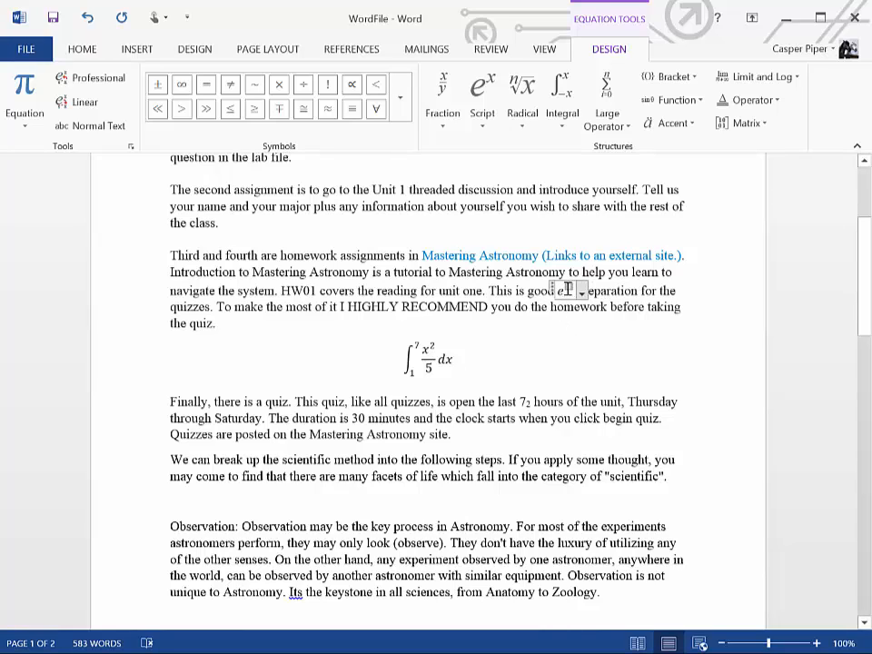
text(x)
click(619, 299)
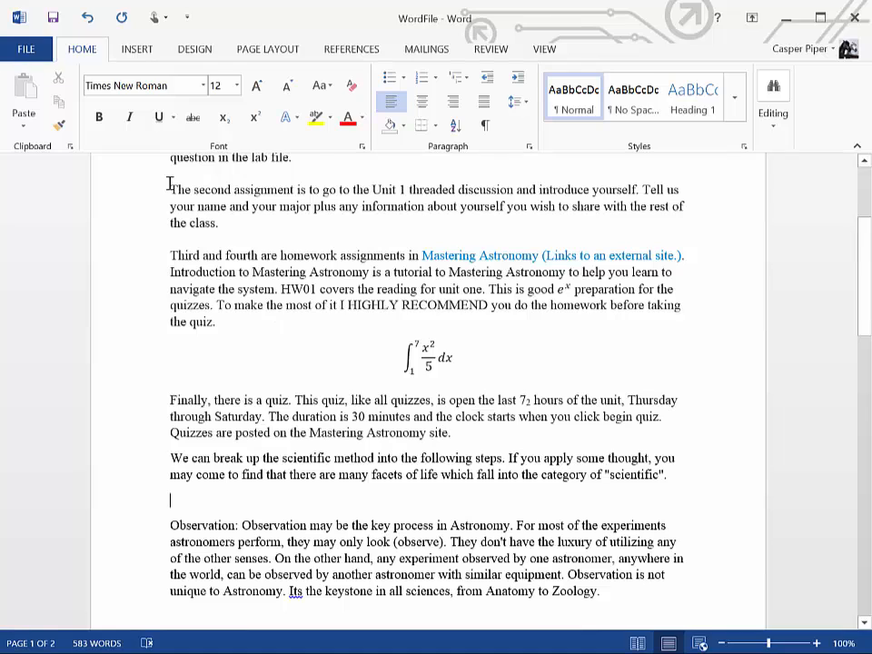
Insert a table with three columns and five rows on the empty line above the "Observation" paragraph
click(137, 49)
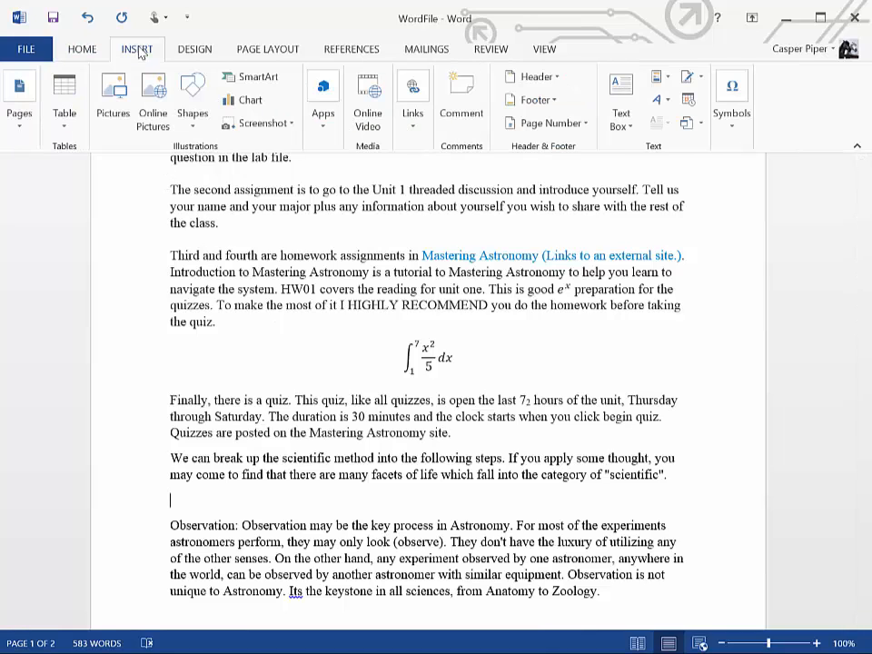
click(65, 127)
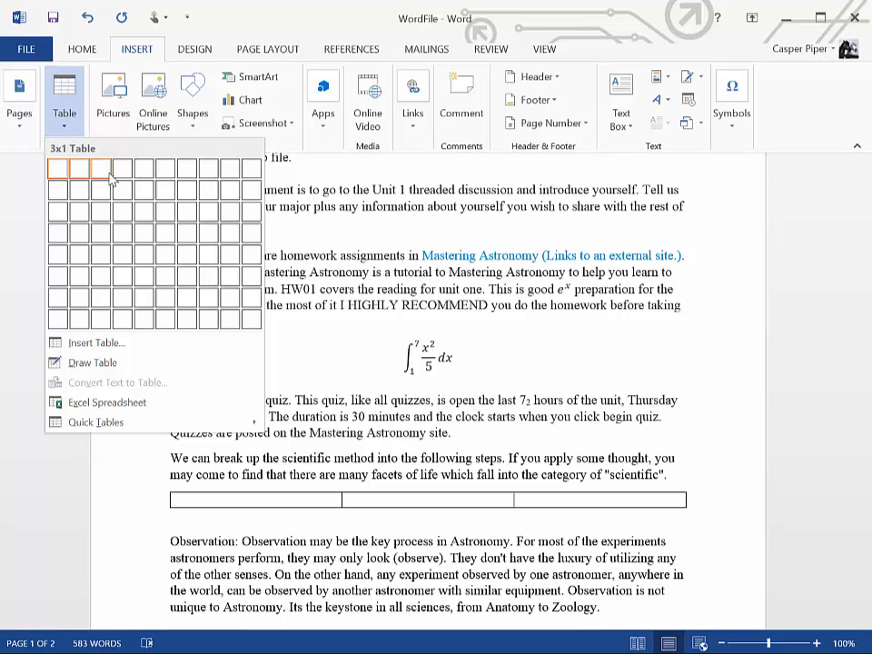
click(103, 262)
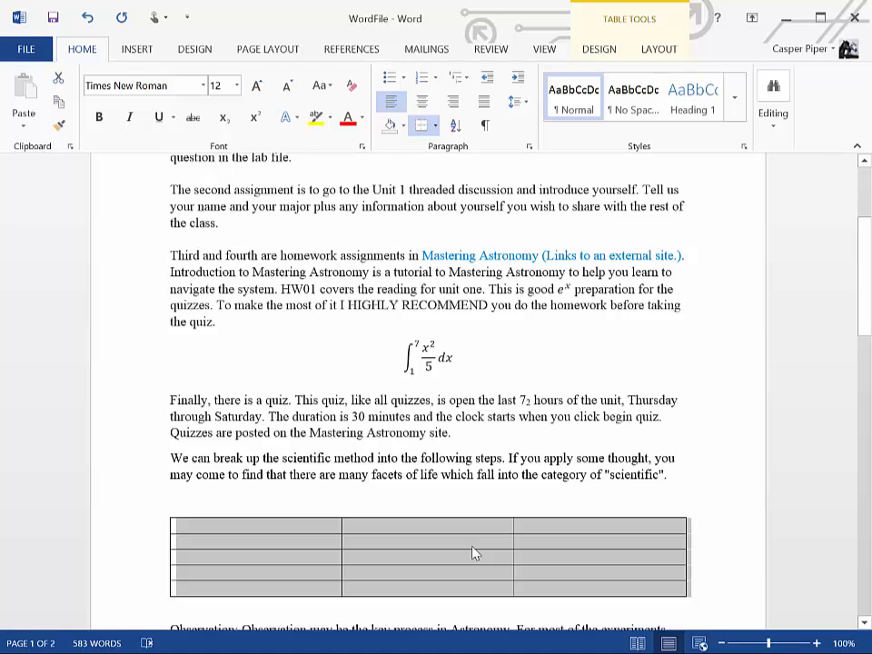
Remove all borders from the whole table by applying the None border setting through its table properties
right_click(473, 552)
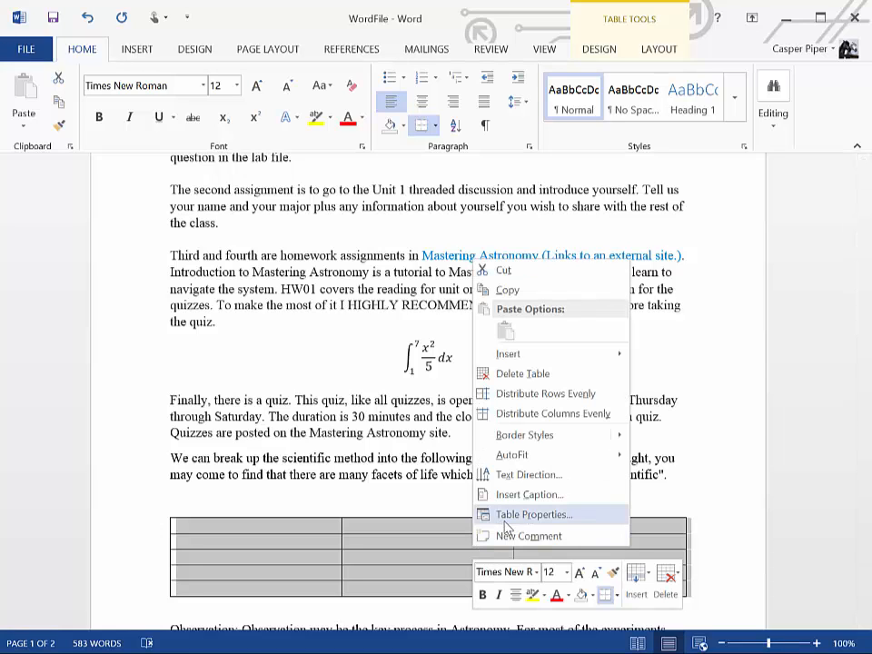
click(506, 523)
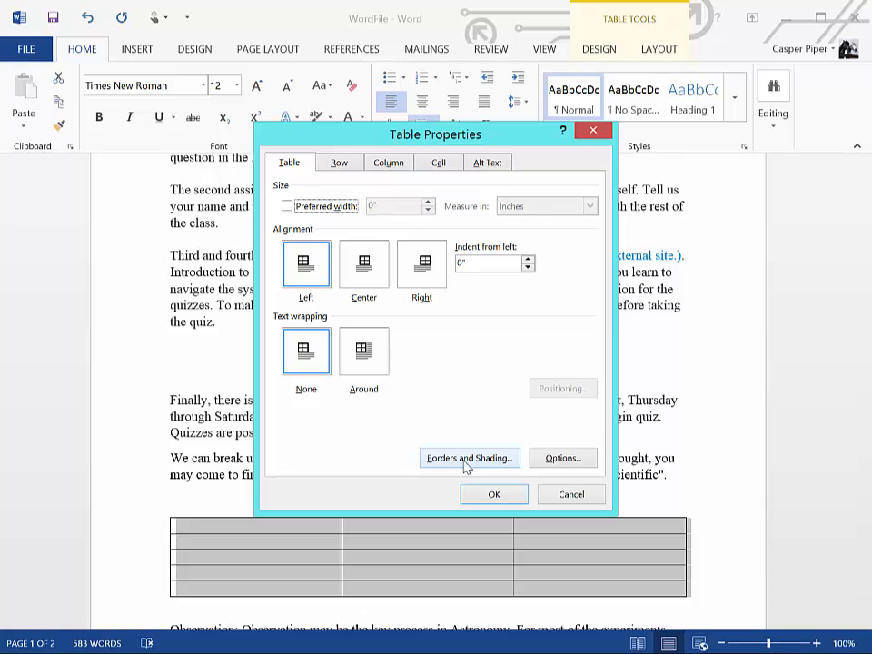
click(468, 457)
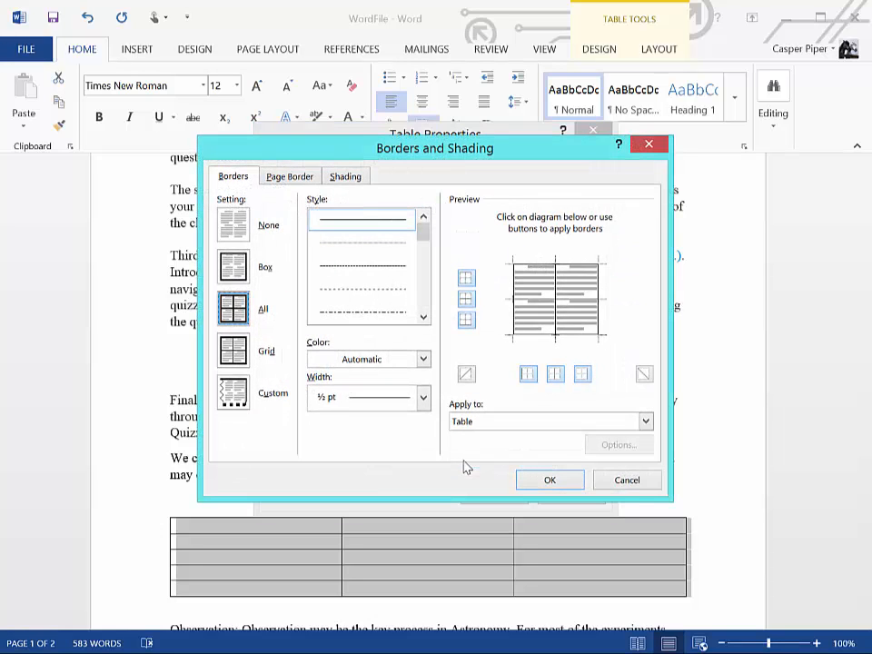
click(233, 231)
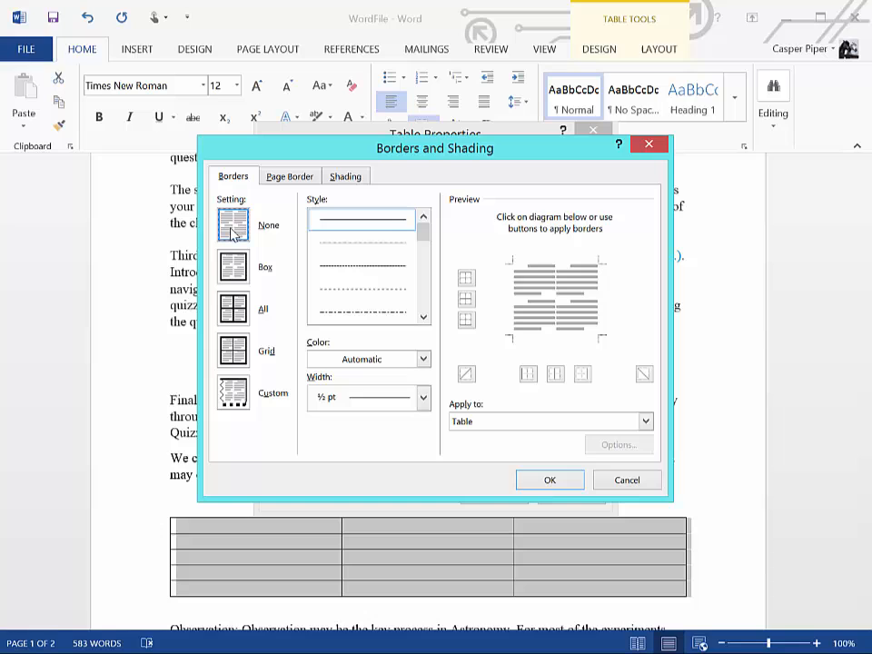
click(550, 482)
click(492, 492)
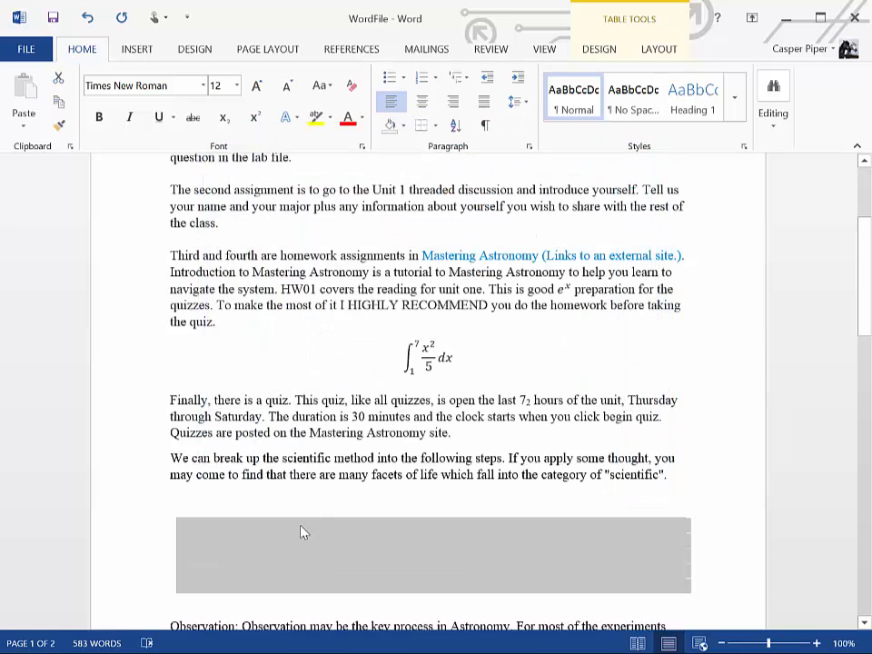
Fill the first row of the borderless table with a, b and c, one letter per cell
click(107, 558)
click(251, 550)
click(244, 533)
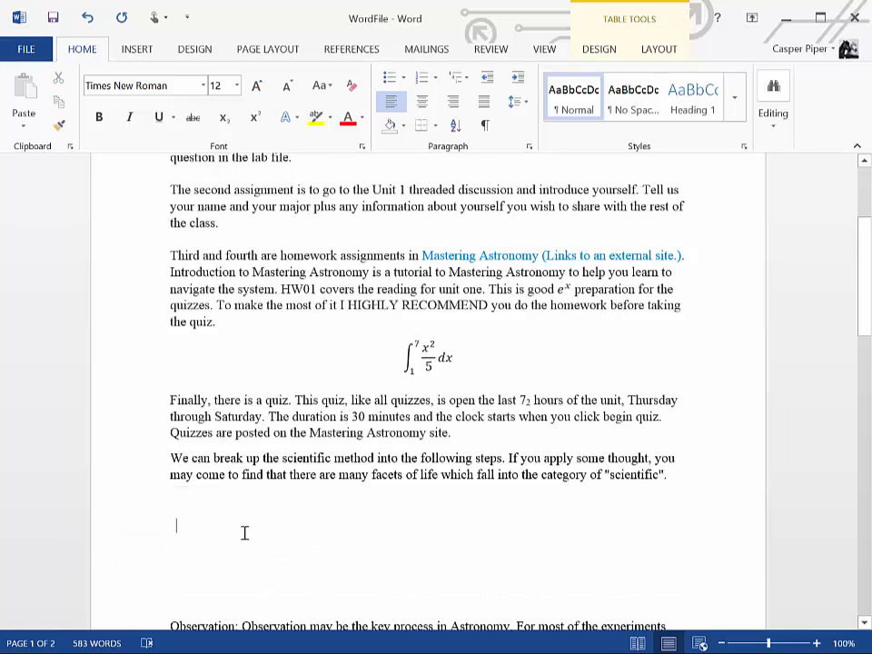
key(Tab)
key(Tab)
click(244, 533)
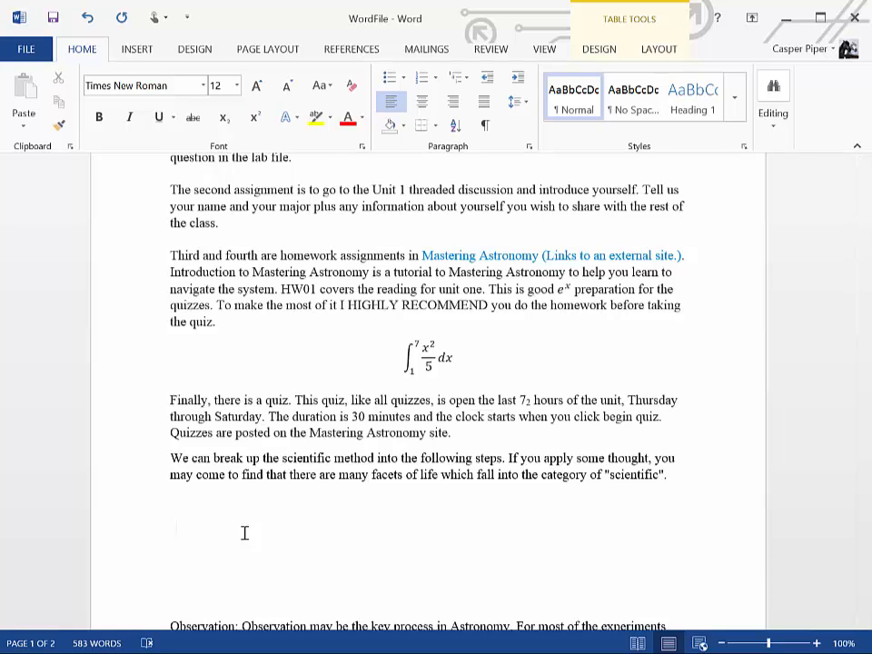
text(a)
key(Tab)
text(b)
key(Tab)
text(c)
key(Tab)
Fill the table's second row with d, e and F, and enter g below the F in the third column
key(Tab)
text(d)
key(Tab)
text(e)
key(Tab)
text(f)
key(Return)
text(g)
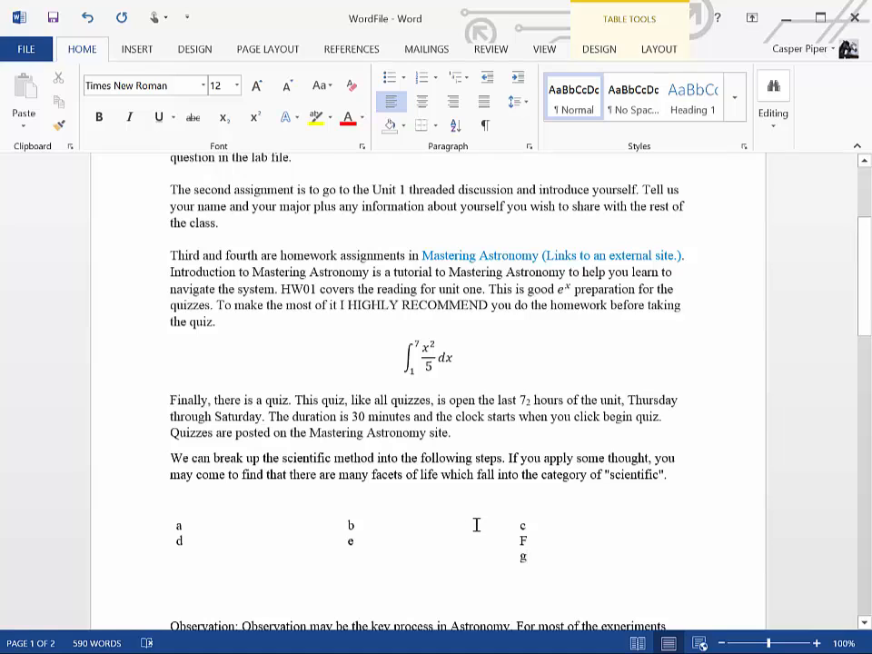
Set the preferred cell width of the whole table to 1.75 inches and center the table on the page
drag(306, 520, 136, 598)
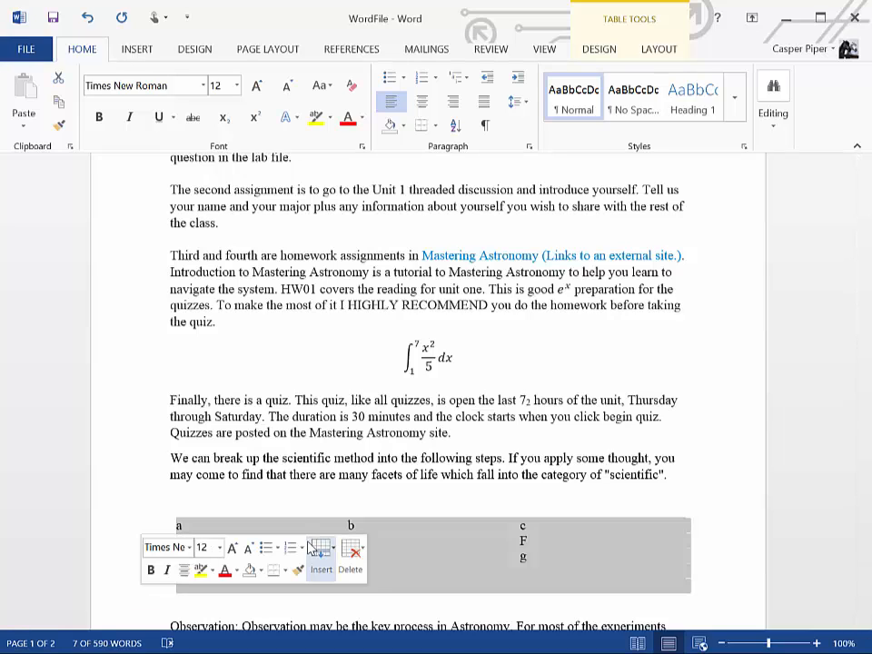
right_click(420, 548)
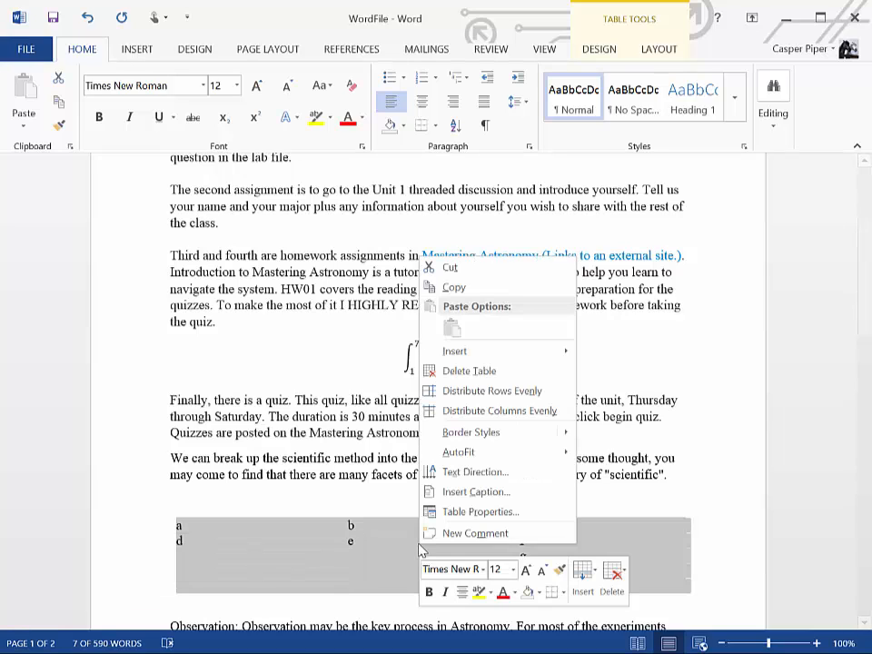
click(460, 514)
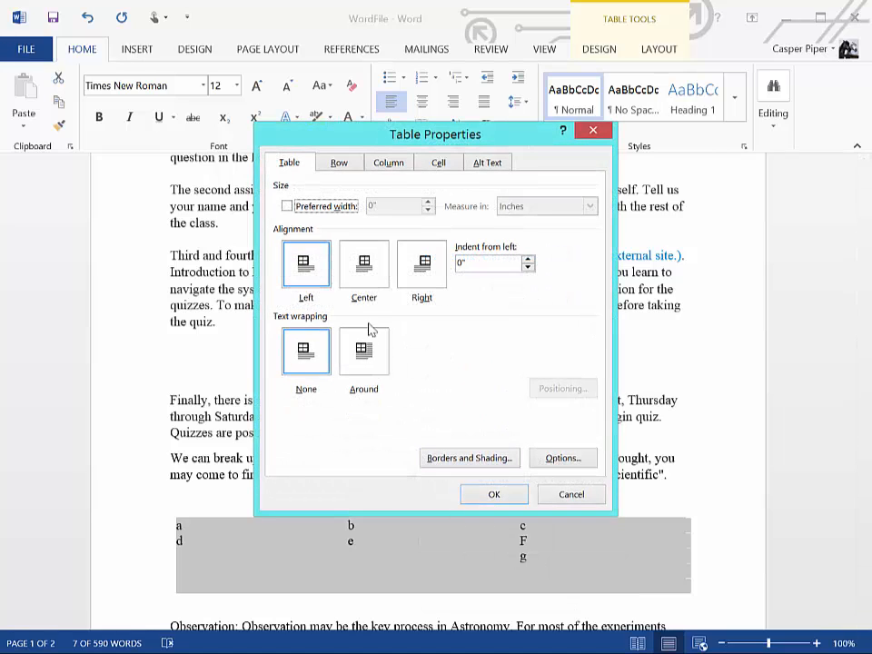
click(437, 163)
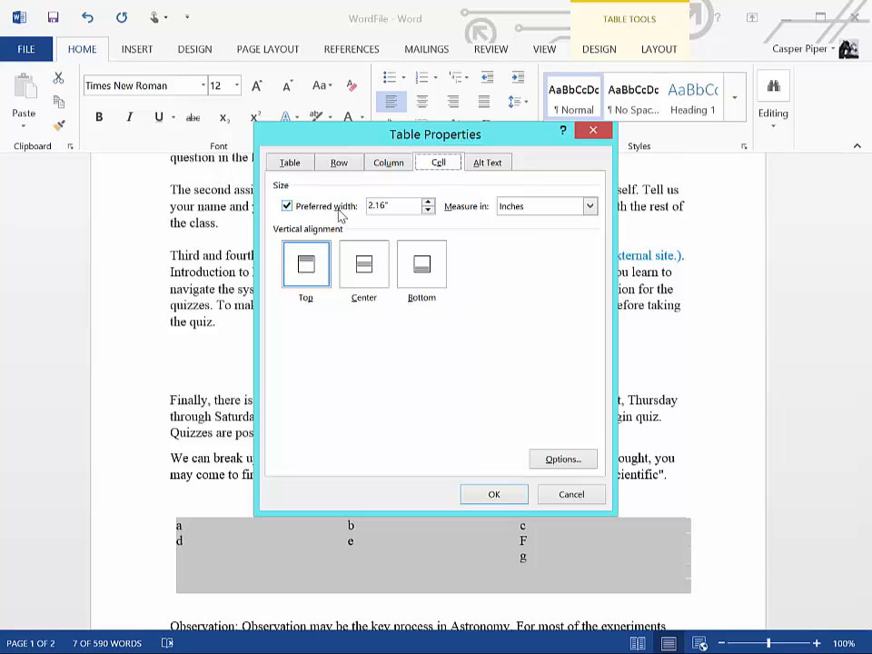
click(428, 210)
text(1.8)
key(BackSpace)
key(BackSpace)
key(BackSpace)
text(.75)
click(493, 494)
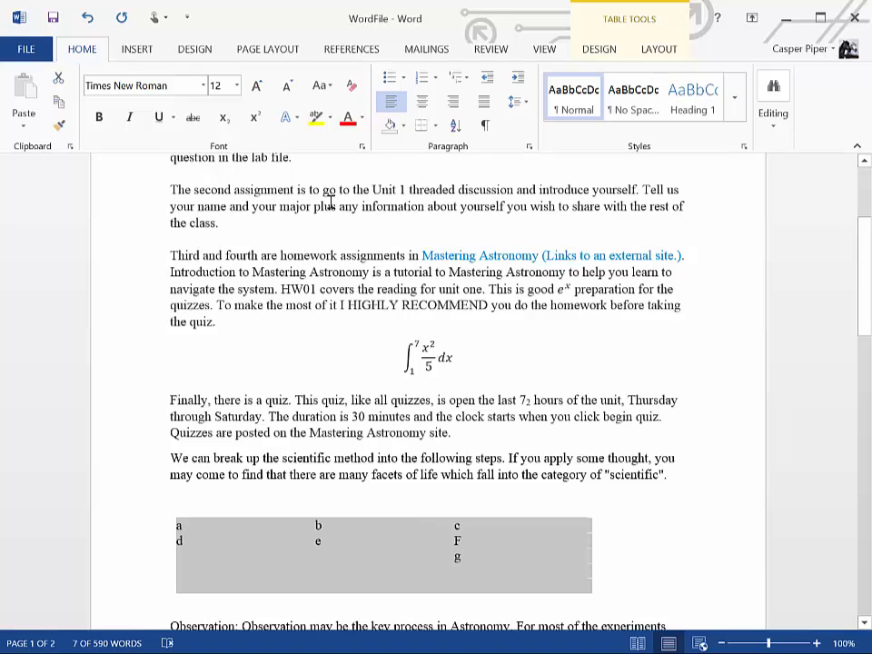
click(422, 102)
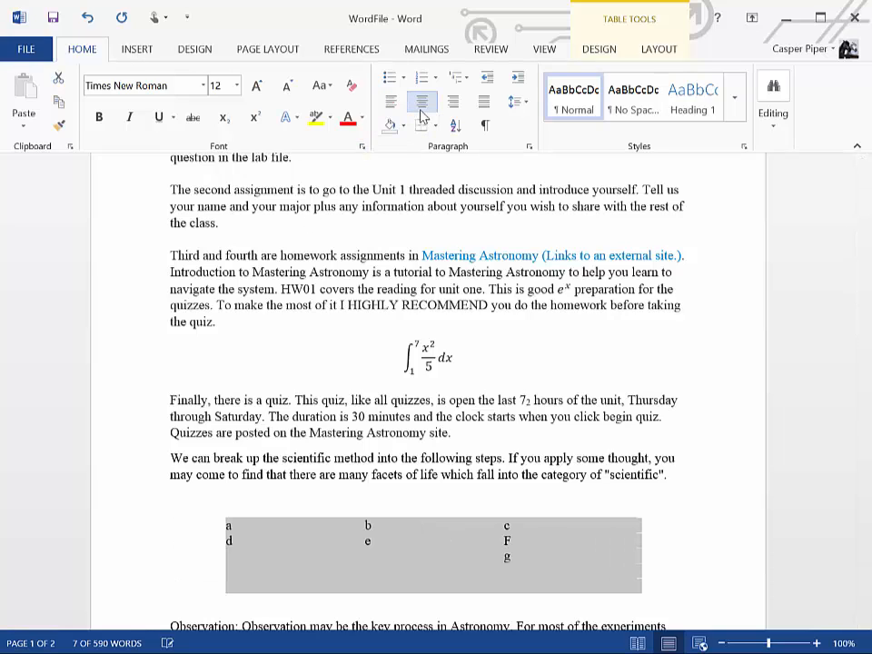